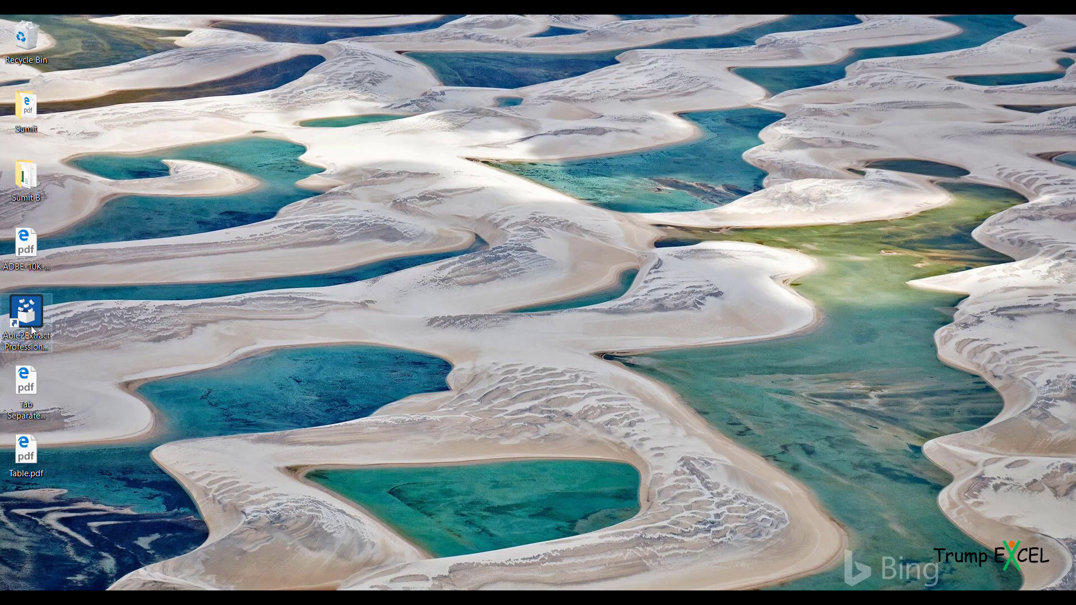
Launch Able2Extract Professional 12 and open Tab Separated Data.pdf, dismissing the help tips.
double_click(32, 330)
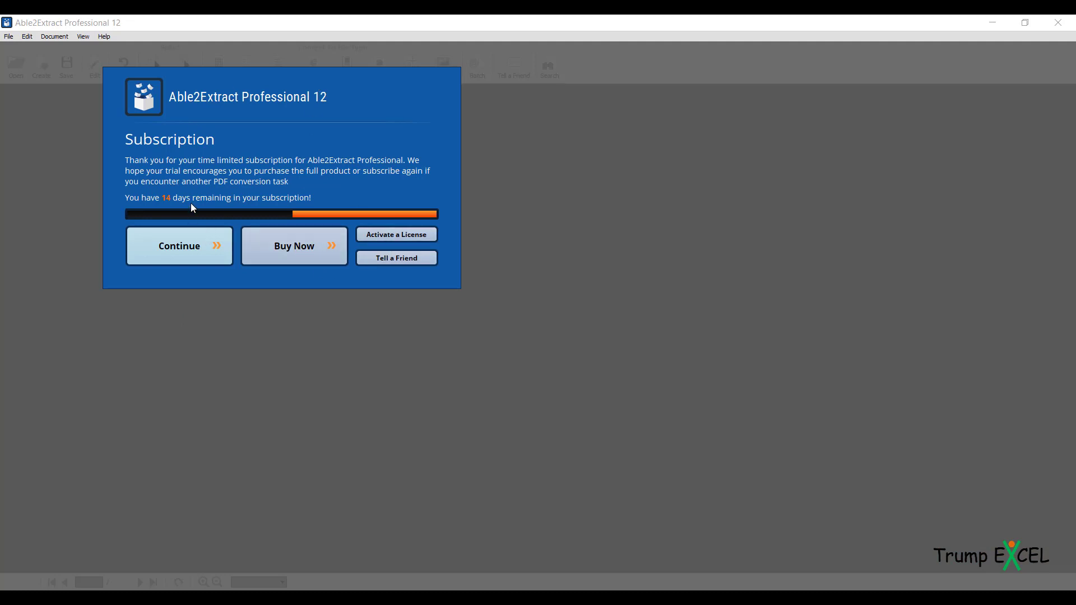
left_click(183, 257)
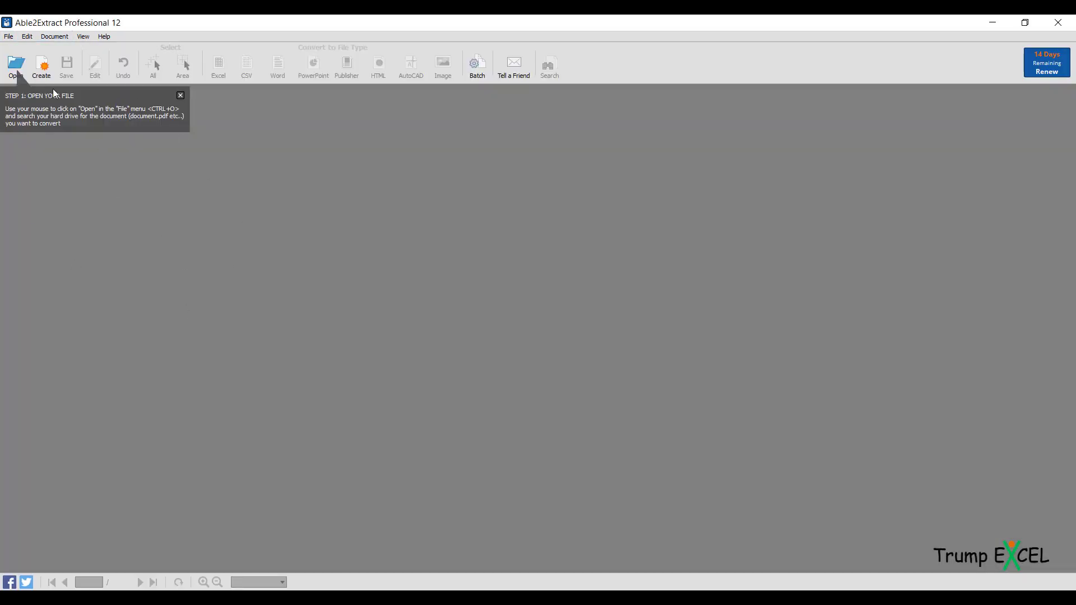
left_click(25, 69)
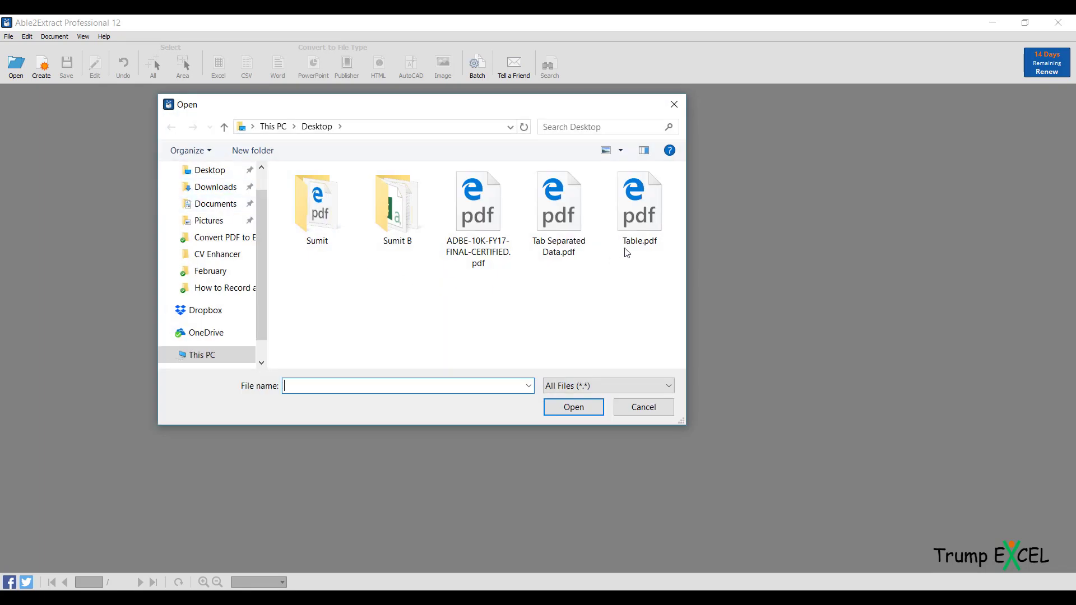
left_click(567, 235)
double_click(567, 234)
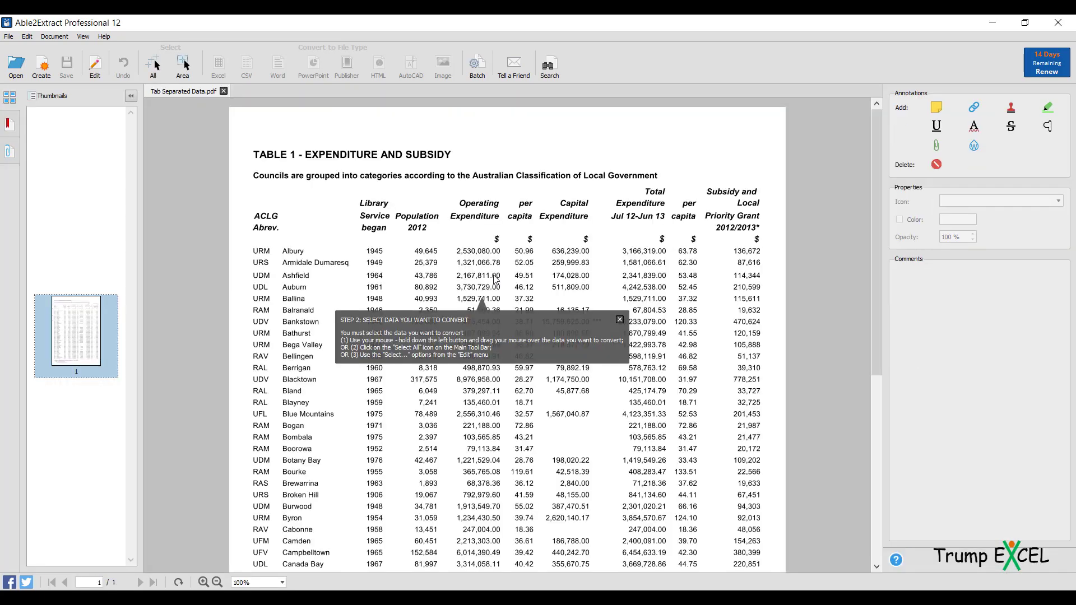
left_click(620, 321)
left_click(196, 225)
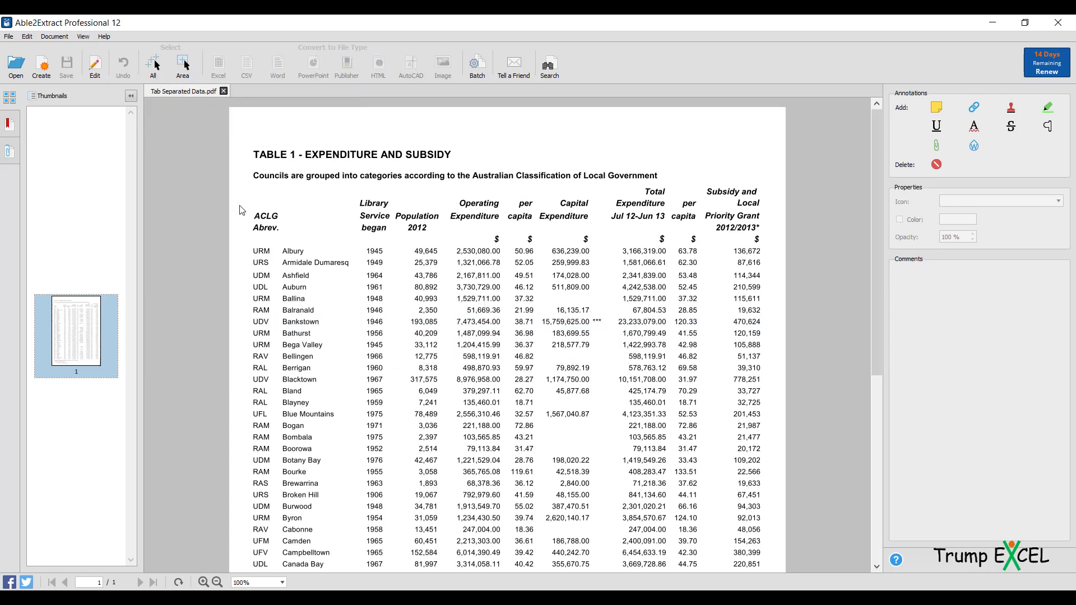
Look over the library statistics page and select all of its content.
scroll(406, 311, "down", 3)
scroll(405, 311, "down", 8)
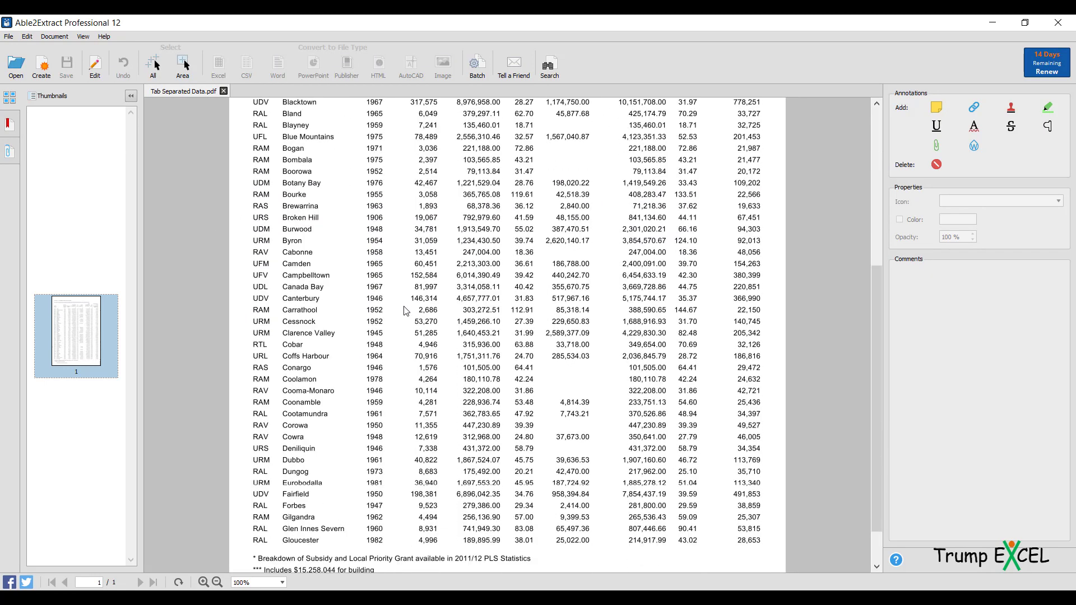
scroll(405, 311, "up", 11)
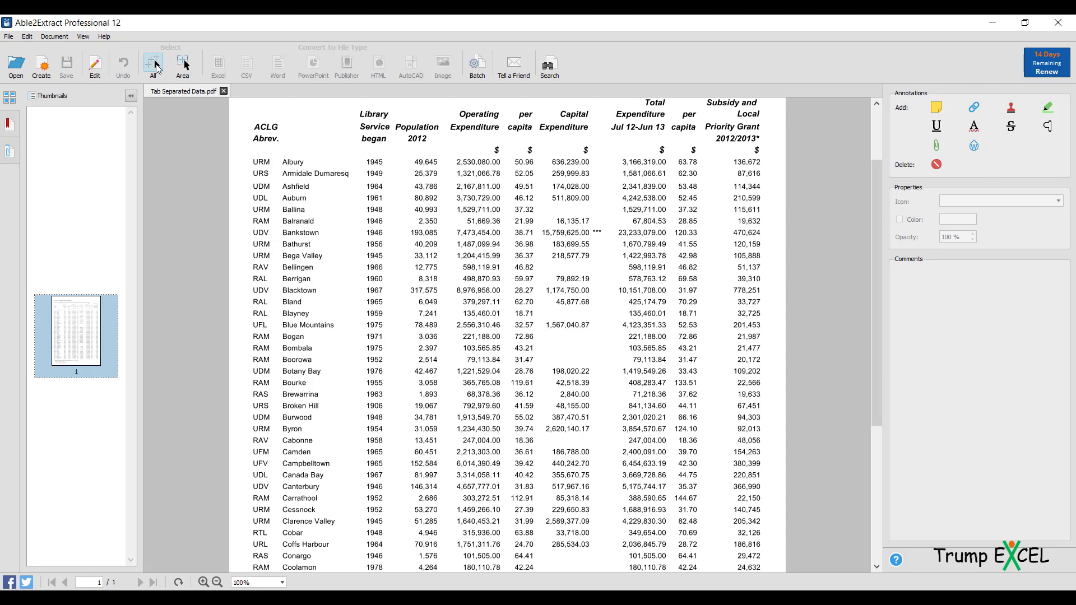
left_click(155, 66)
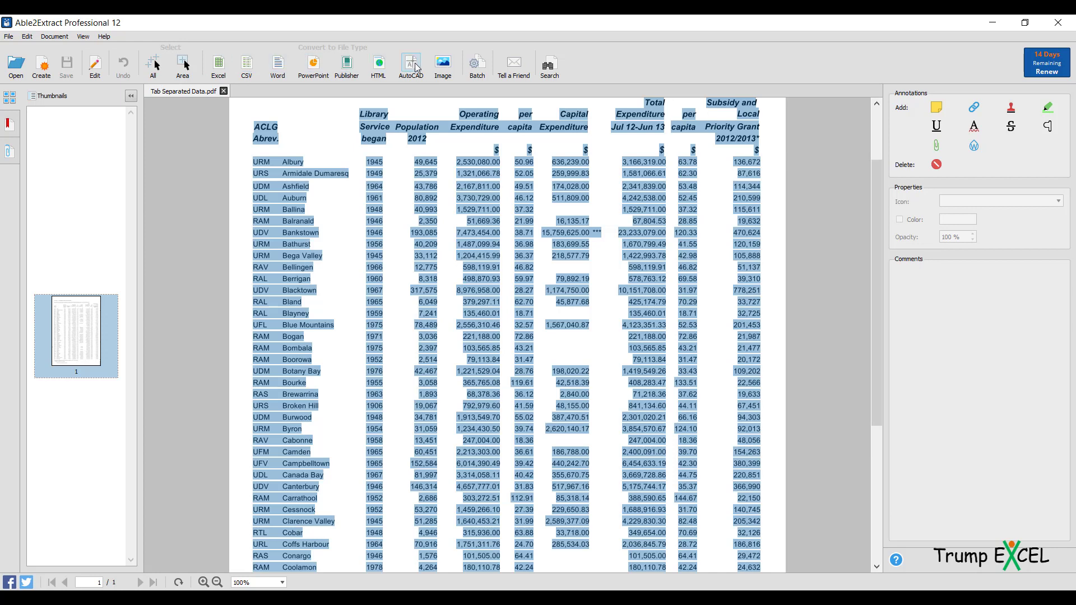
Convert the selected table automatically to Excel and save it as Tab Separated Data.xlsx.
left_click(218, 65)
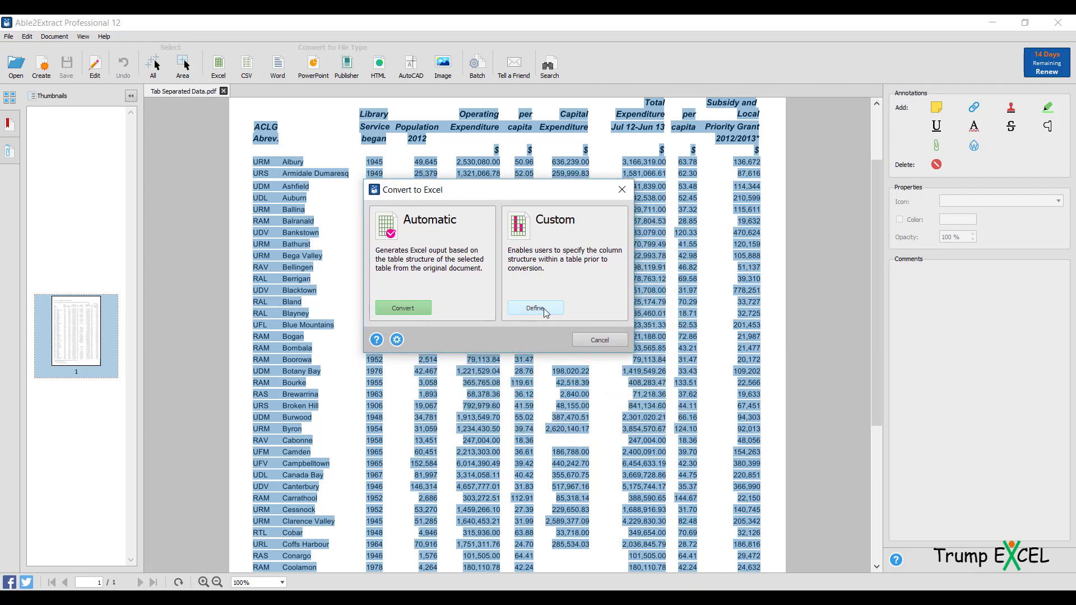
left_click(403, 308)
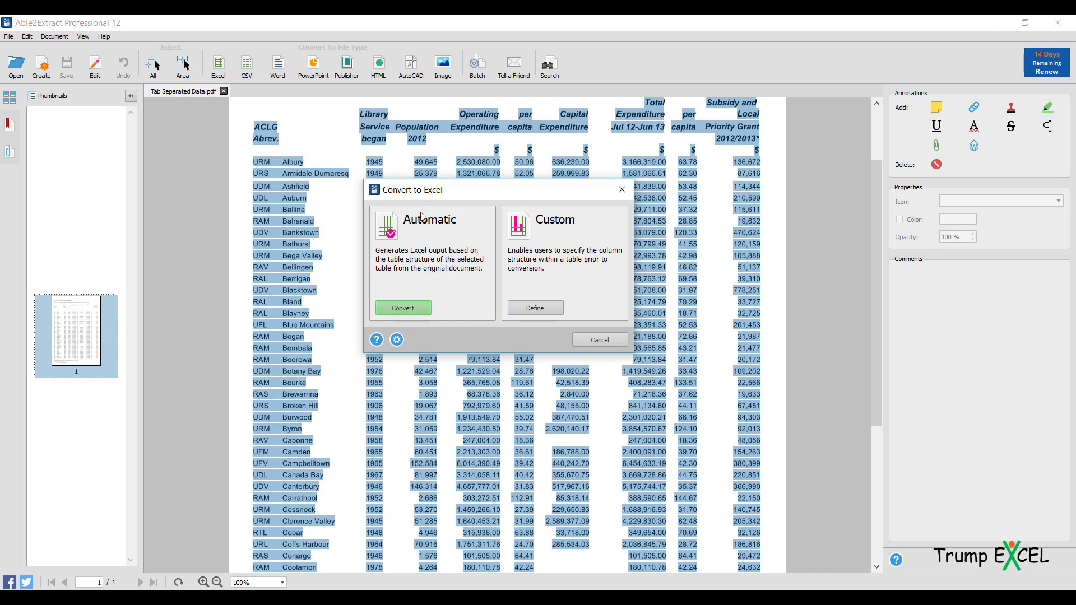
left_click(403, 308)
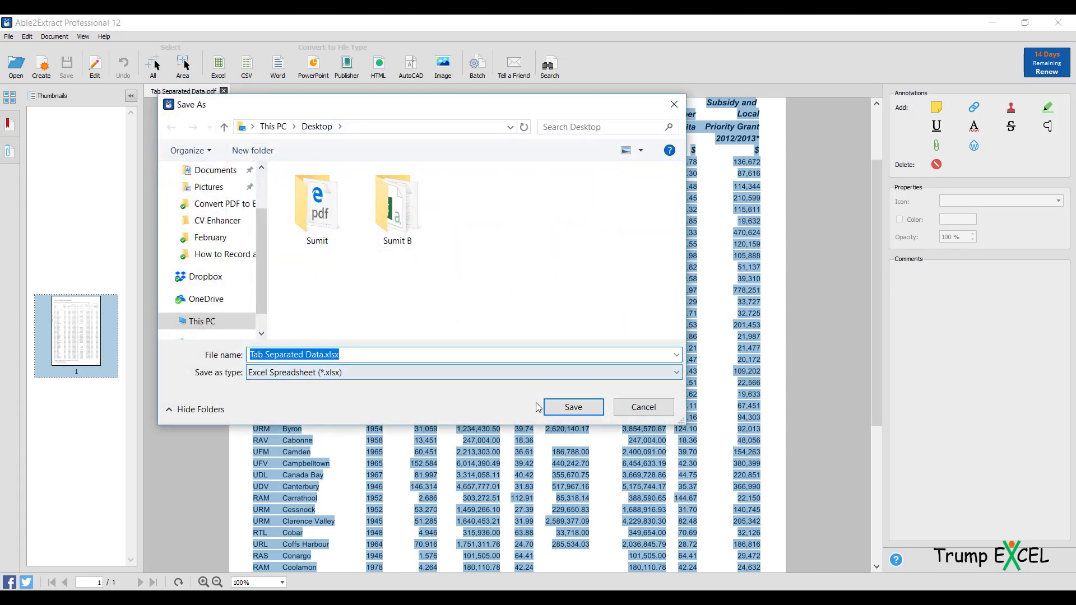
left_click(571, 407)
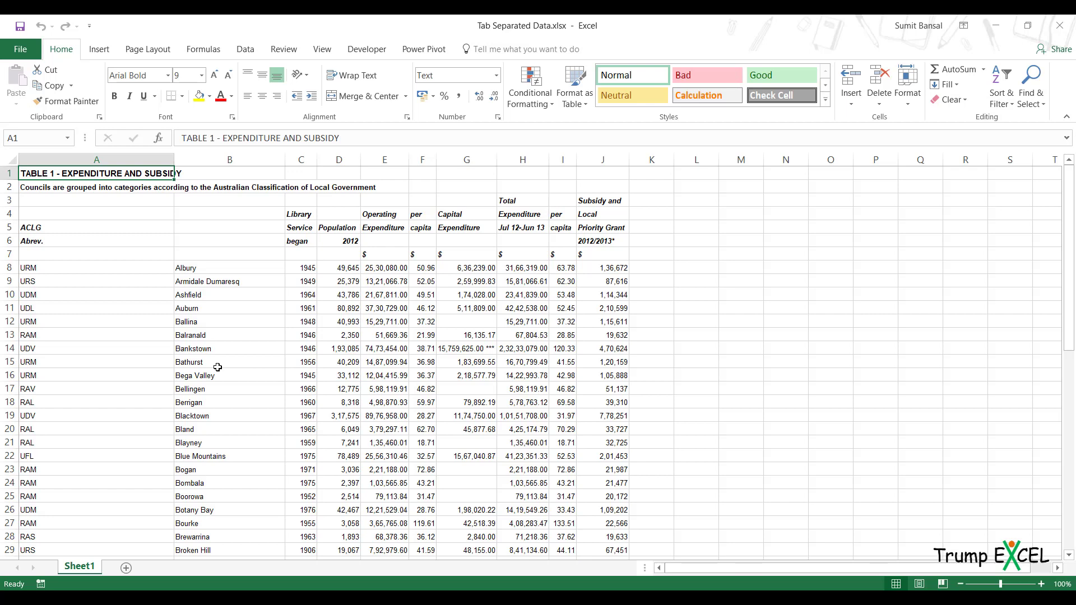
Scroll through rows 1–59 of the converted sheet, down to the two footnote lines.
scroll(229, 354, "down", 8)
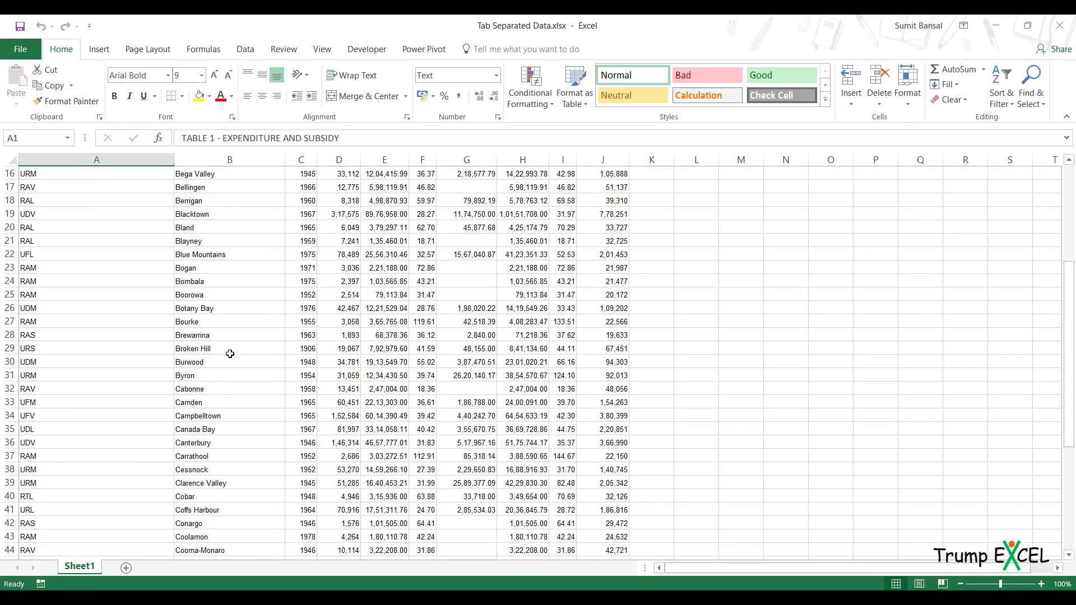
scroll(251, 368, "down", 4)
scroll(252, 365, "up", 4)
scroll(253, 365, "up", 8)
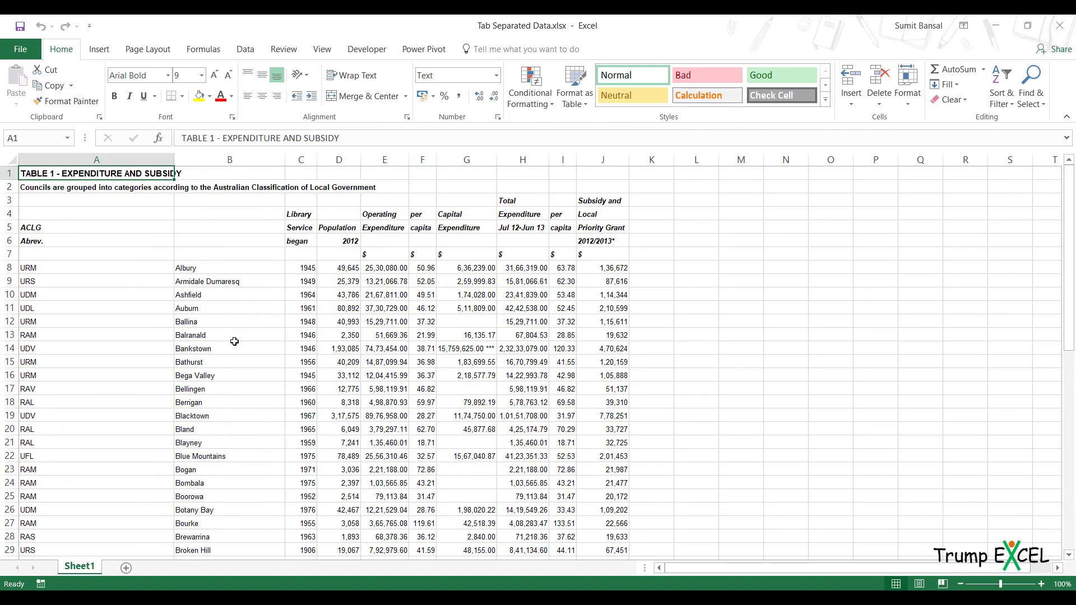
Close the workbook, open Table.pdf and select all of its table content.
left_click(1059, 29)
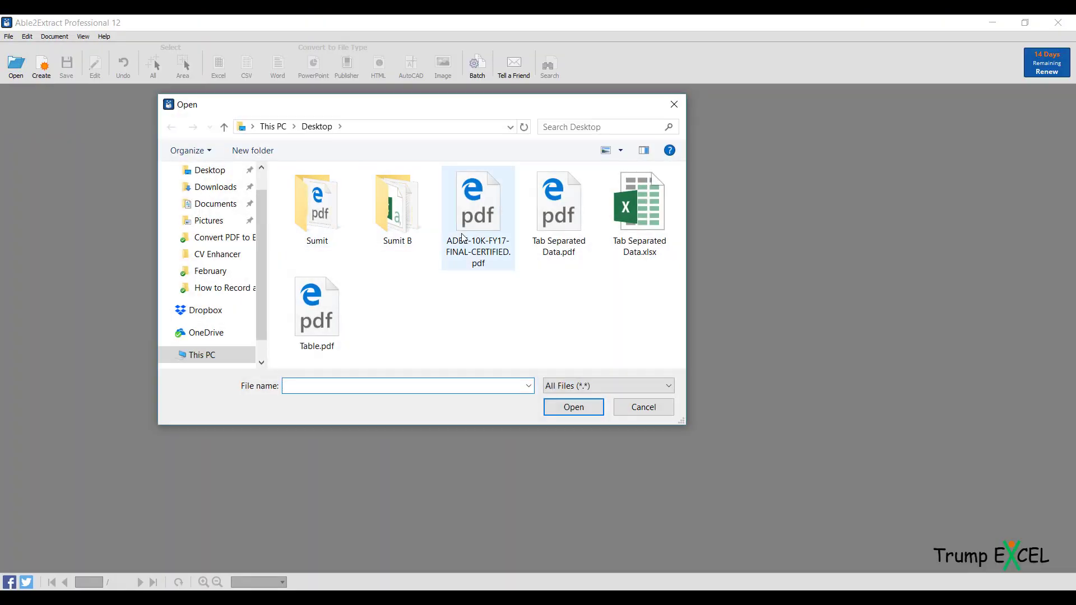
double_click(317, 330)
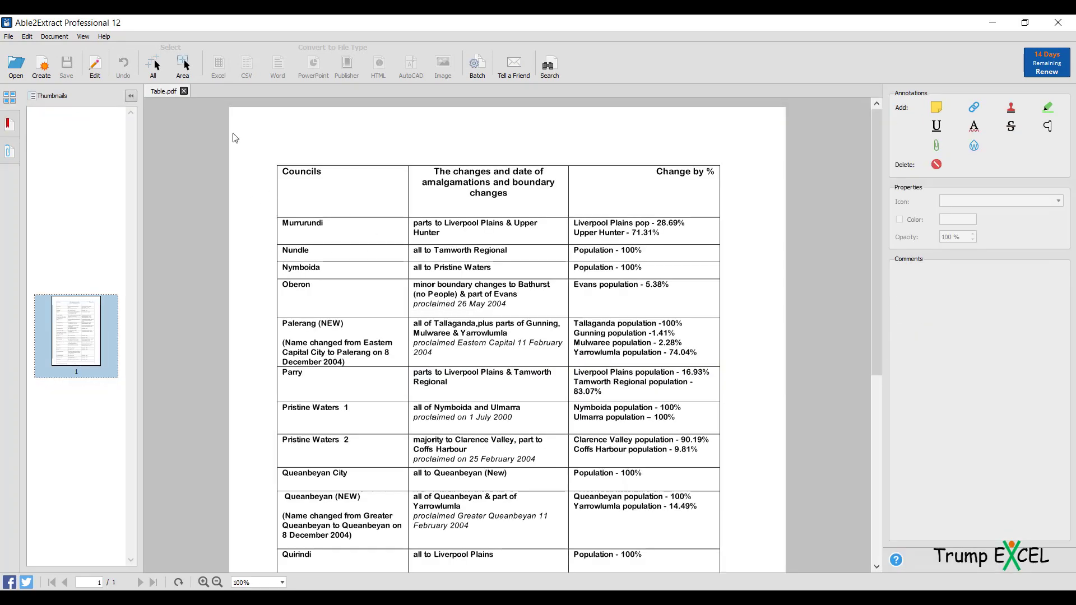
left_click(147, 62)
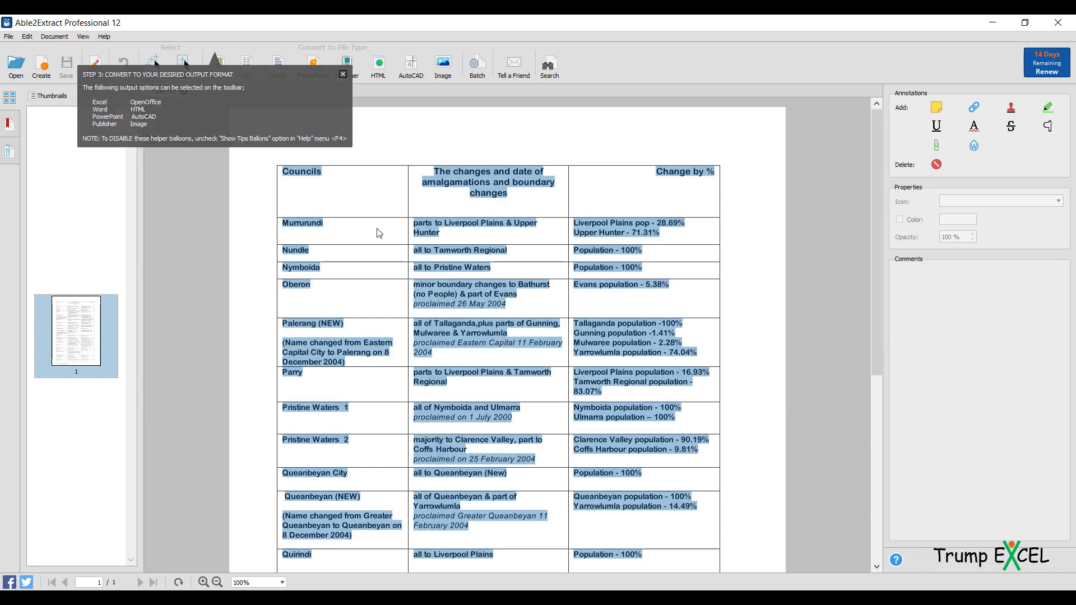
Convert the council table automatically to Excel and save it as Table.xlsx.
left_click(343, 74)
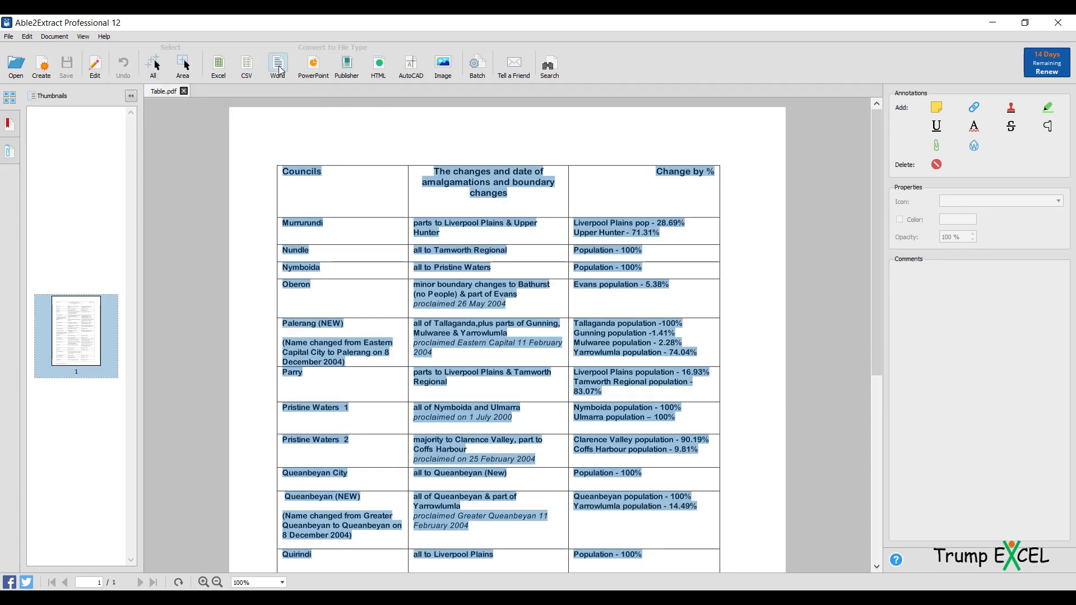
left_click(218, 64)
left_click(435, 343)
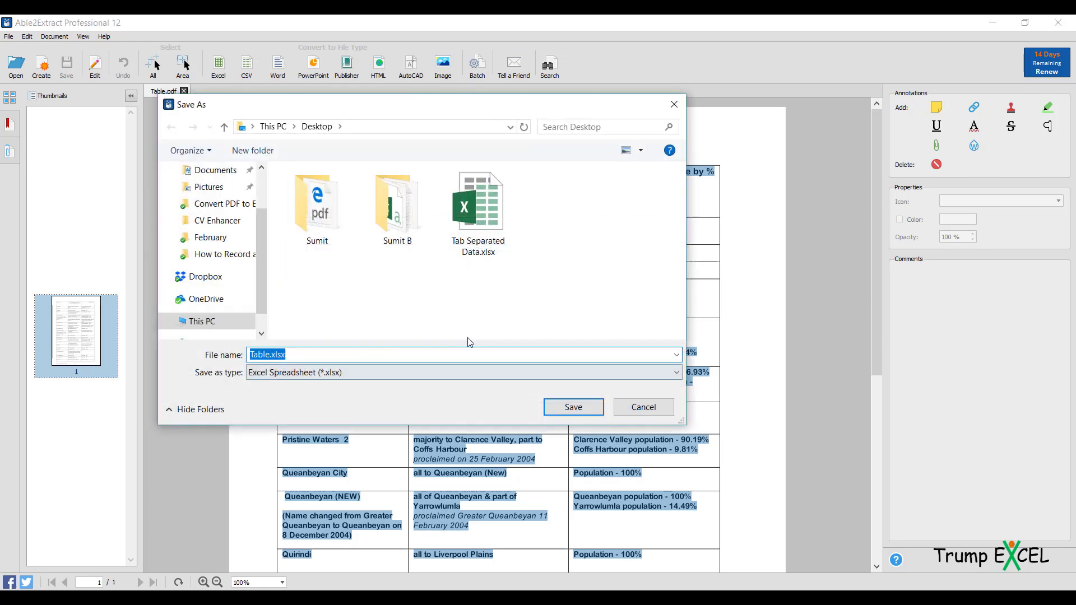
left_click(543, 408)
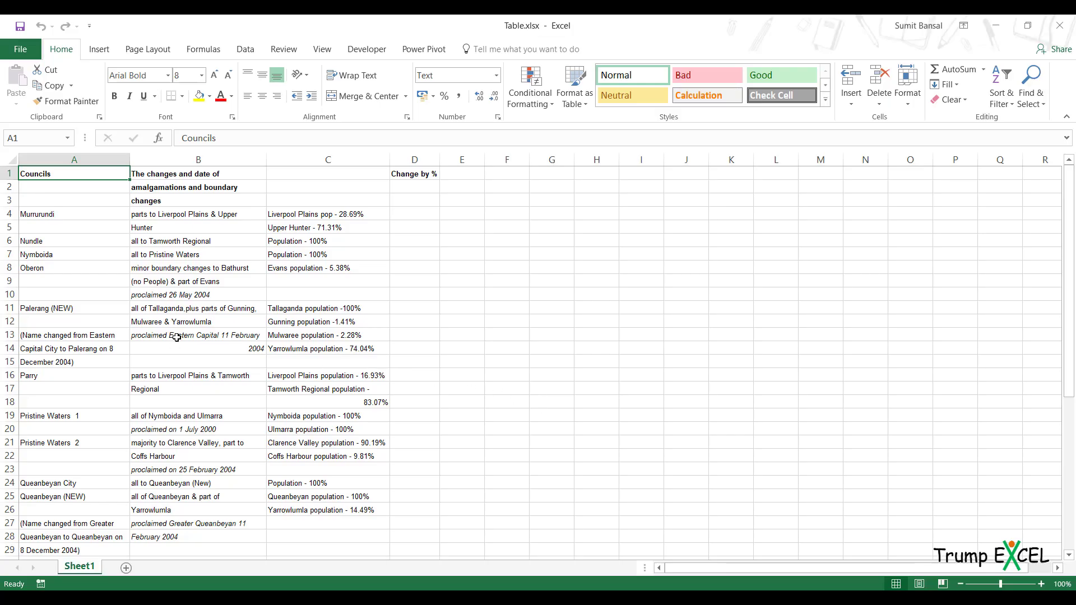
Scroll Table.xlsx and select the Murrurundi entry spread across rows 4–5.
scroll(177, 337, "down", 12)
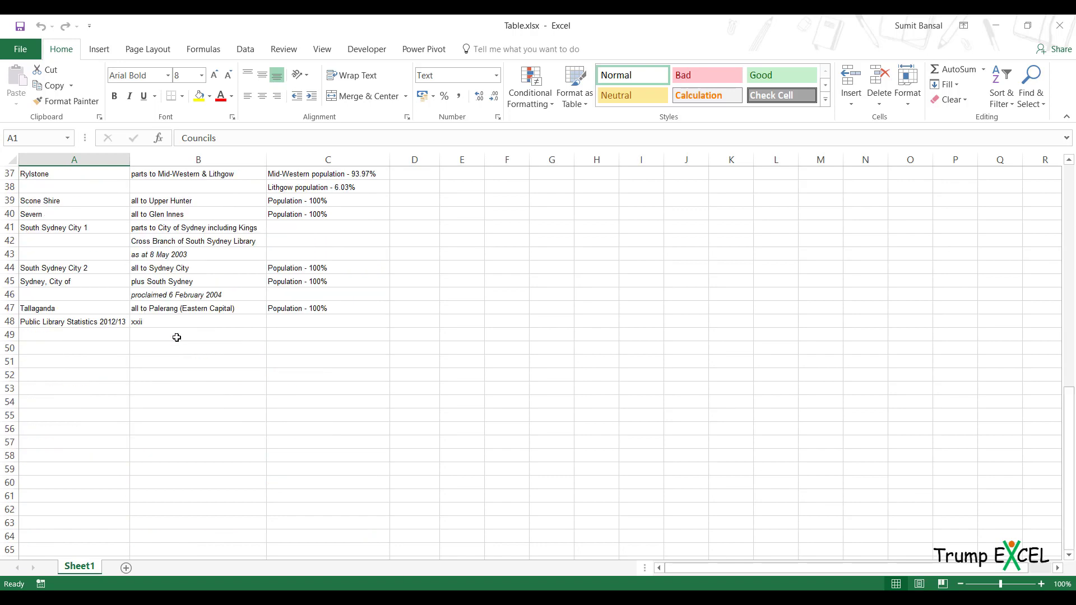
scroll(176, 337, "up", 8)
scroll(177, 338, "up", 4)
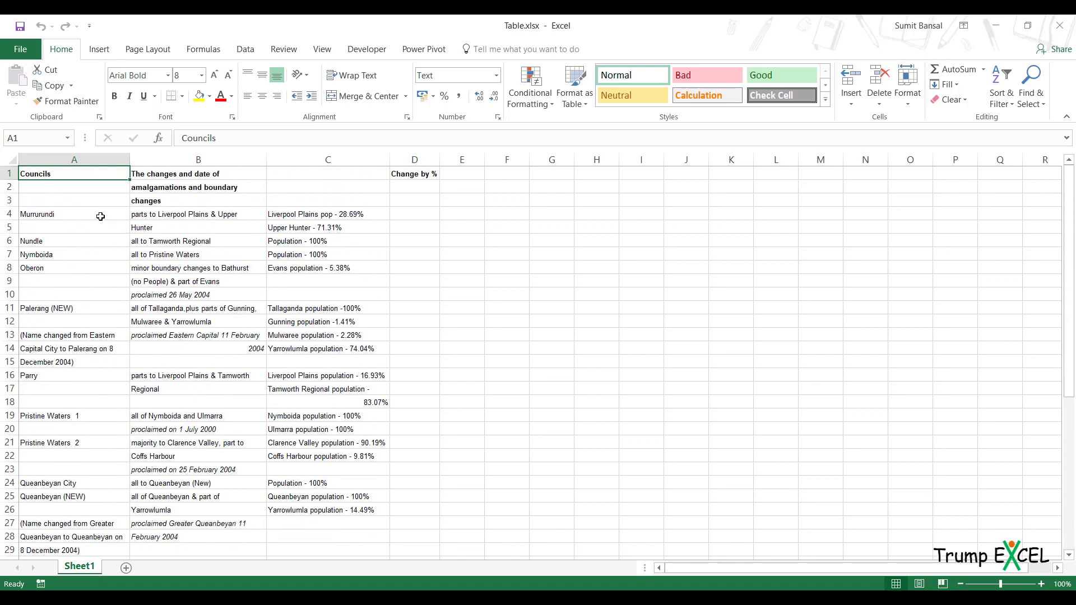
left_click_drag(100, 216, 285, 234)
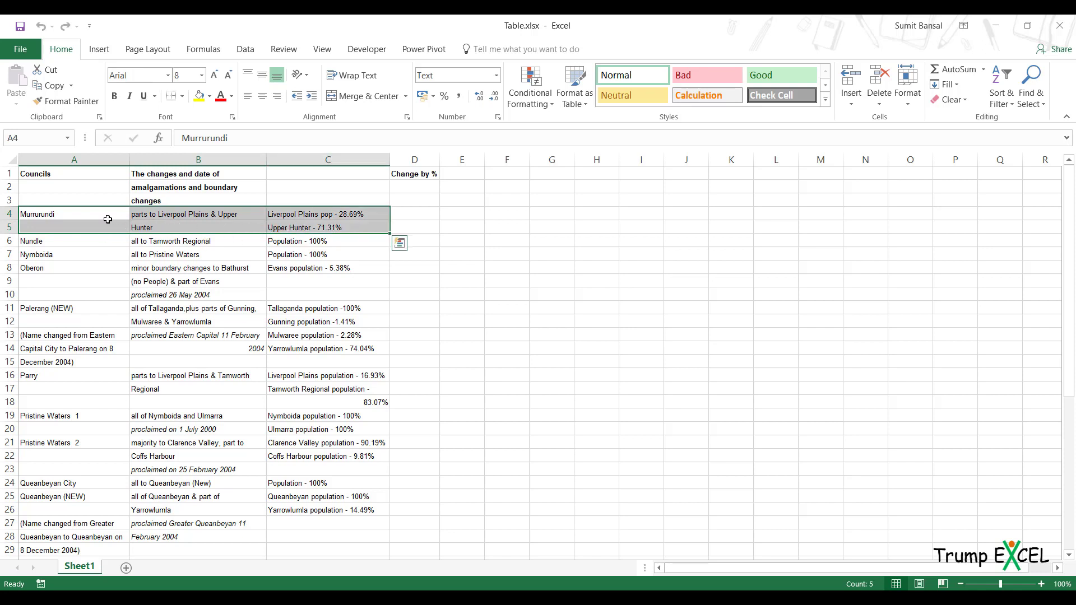
left_click_drag(107, 219, 103, 224)
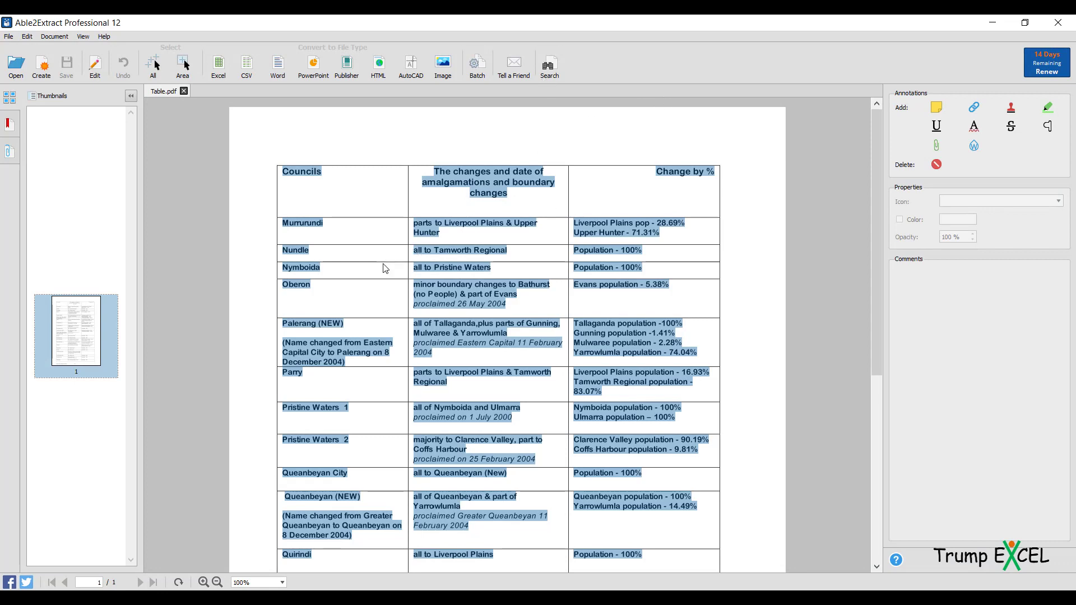
Restart Able2Extract Professional 12 and bring up the Open dialog listing the Desktop files.
scroll(384, 267, "down", 6)
scroll(384, 268, "up", 2)
scroll(385, 268, "up", 3)
left_click(1058, 23)
double_click(44, 303)
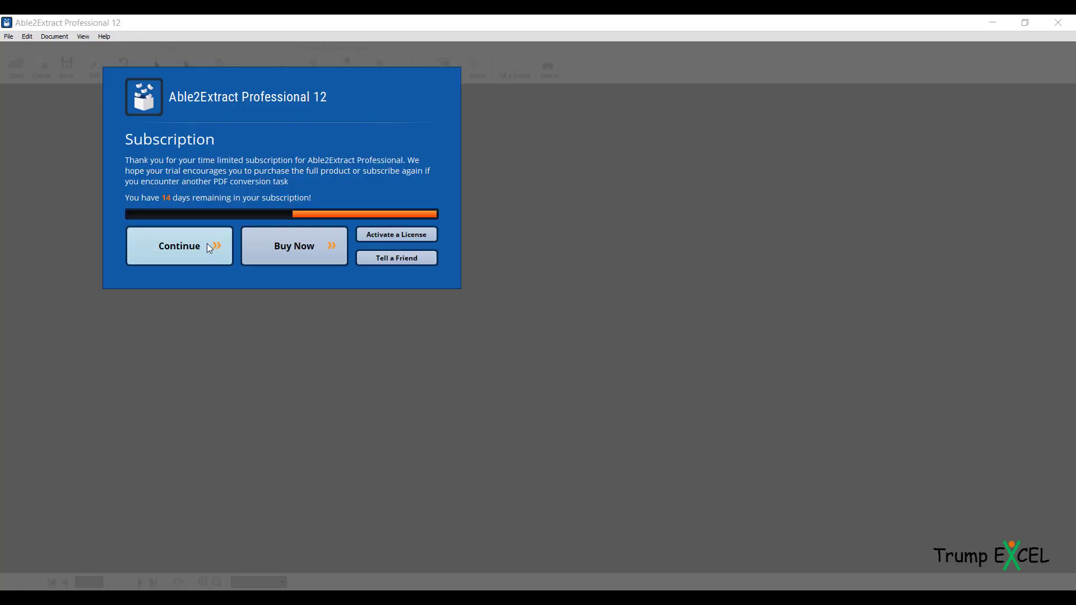
left_click(209, 244)
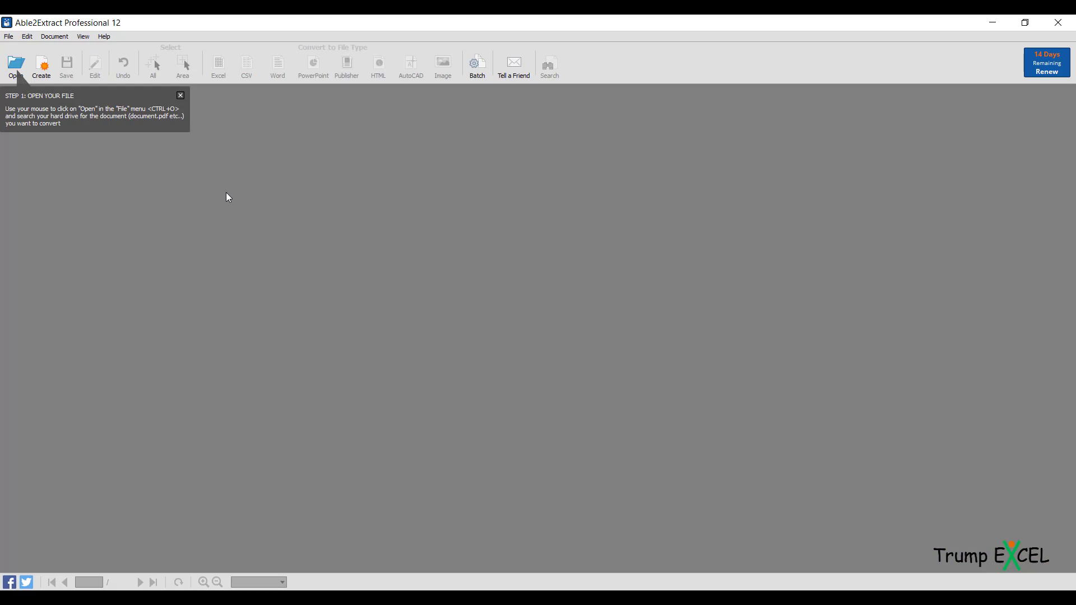
left_click(25, 73)
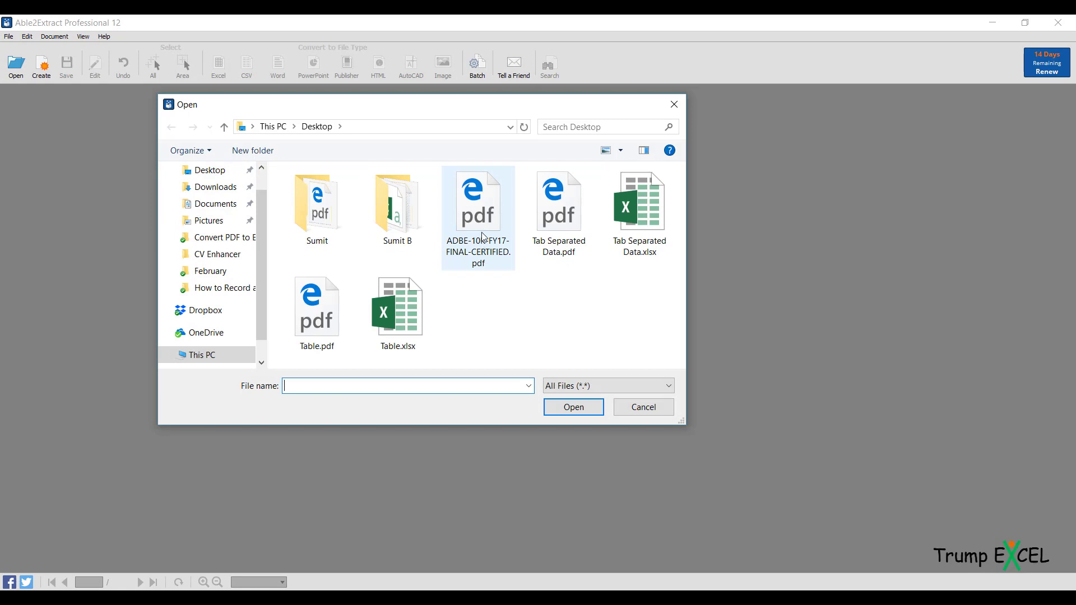
Open ADBE-10K-FY17-FINAL-CERTIFIED.pdf and go to page 57 with the balance sheets.
left_click(482, 235)
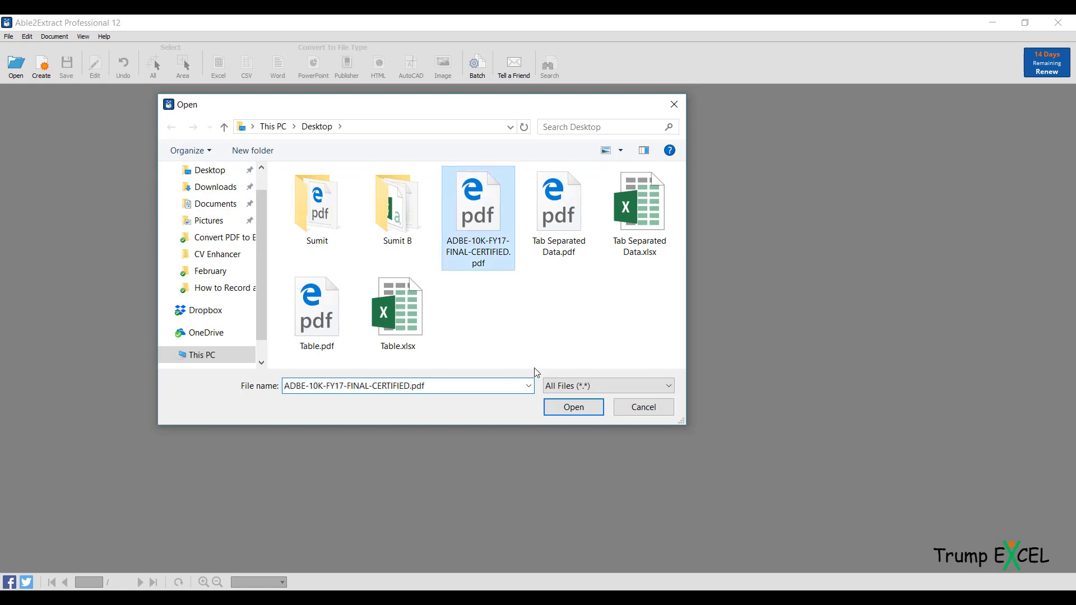
left_click(571, 407)
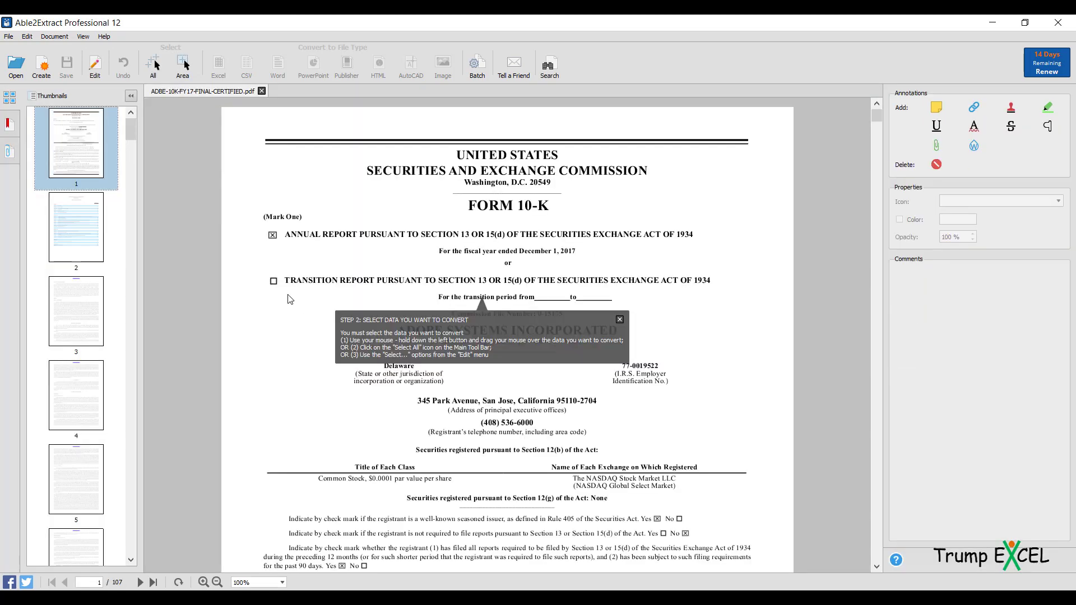
left_click_drag(129, 133, 127, 354)
left_click(84, 284)
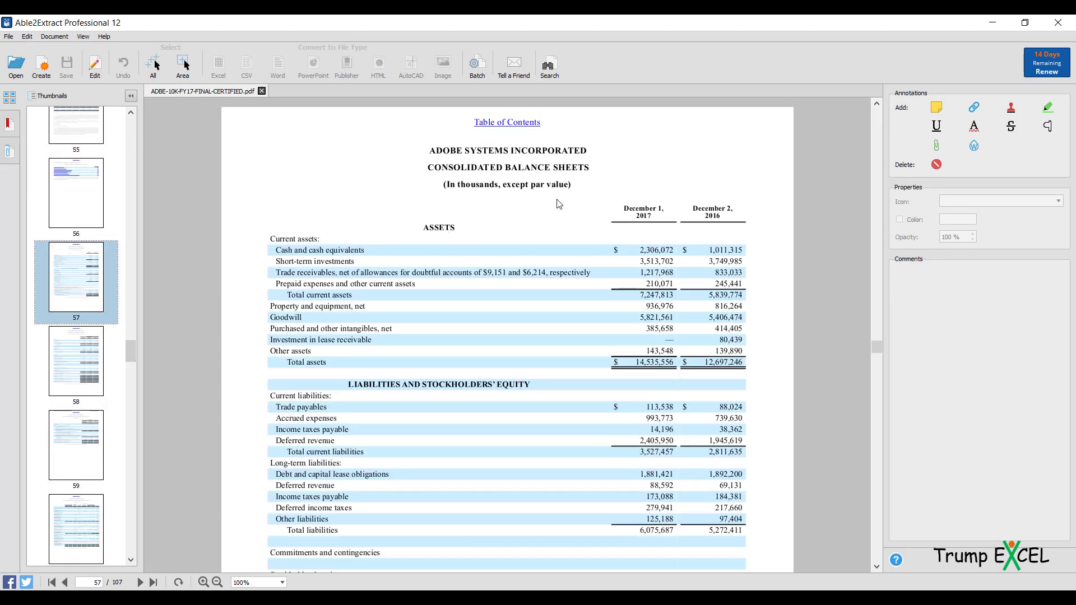
scroll(486, 266, "down", 3)
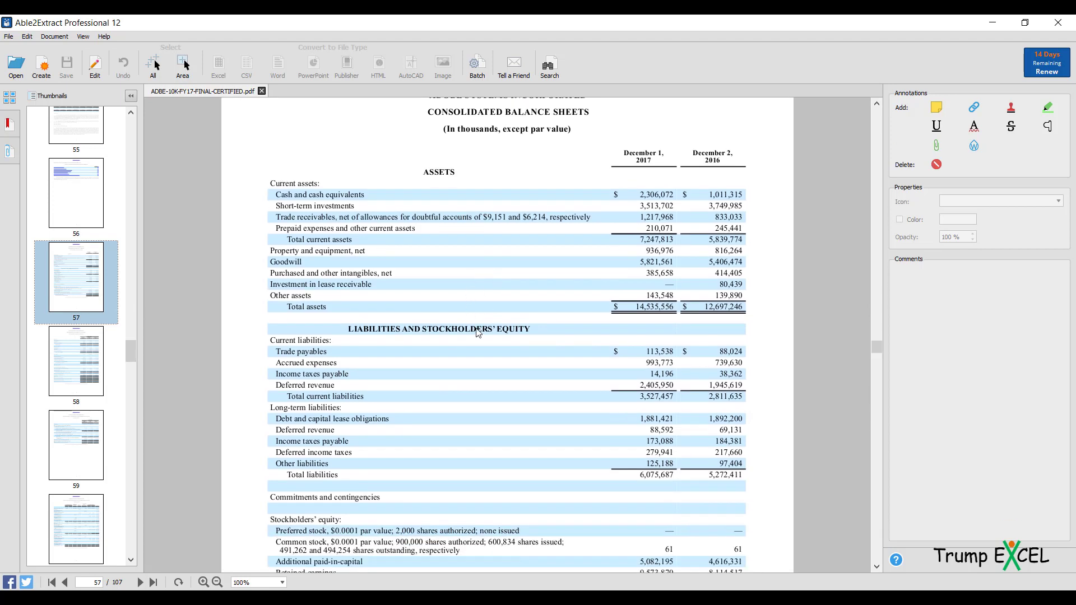
scroll(475, 327, "down", 2)
scroll(476, 328, "up", 2)
scroll(196, 148, "up", 1)
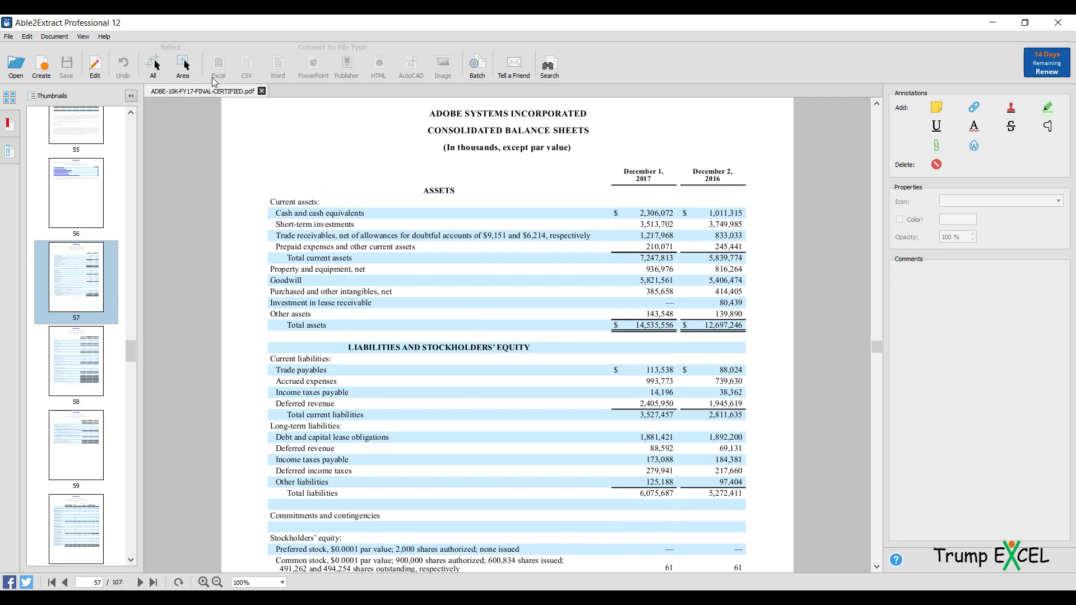
Area-select the whole consolidated balance sheet table.
left_click(185, 66)
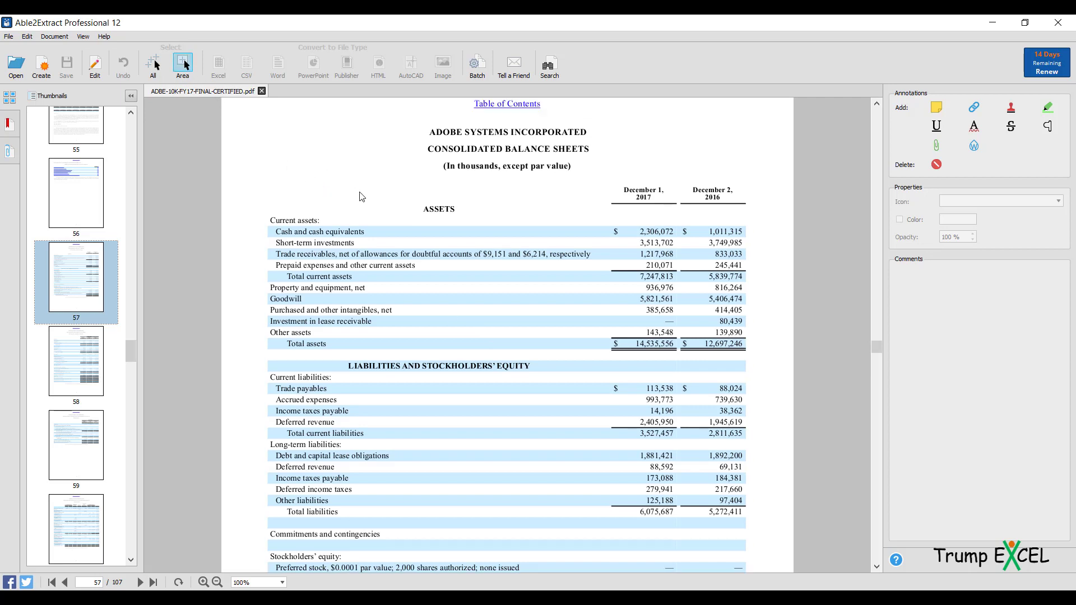
scroll(359, 194, "up", 1)
left_click_drag(268, 195, 750, 516)
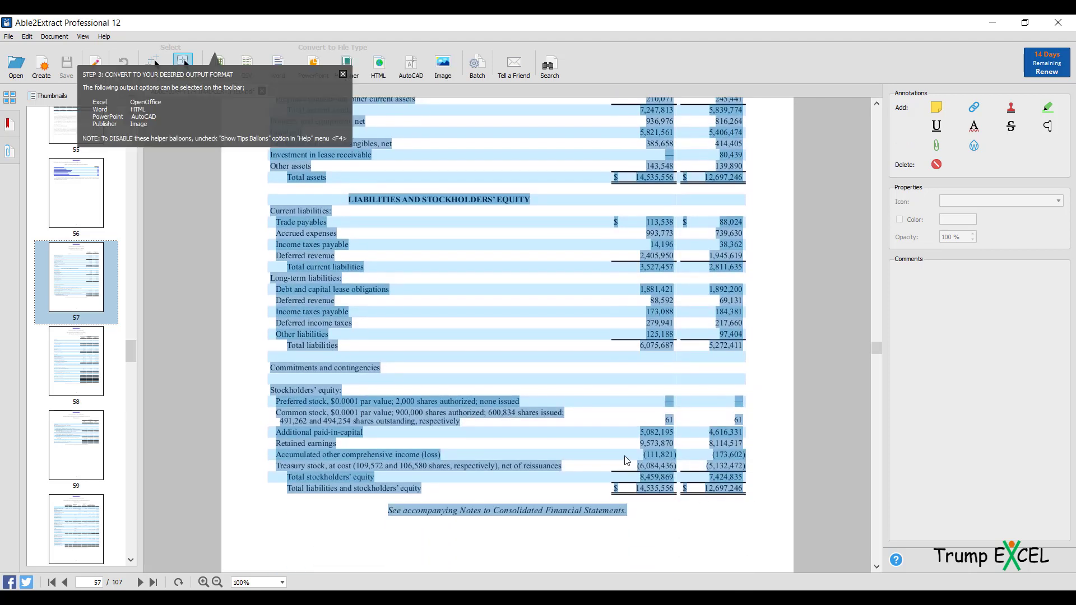
left_click(344, 74)
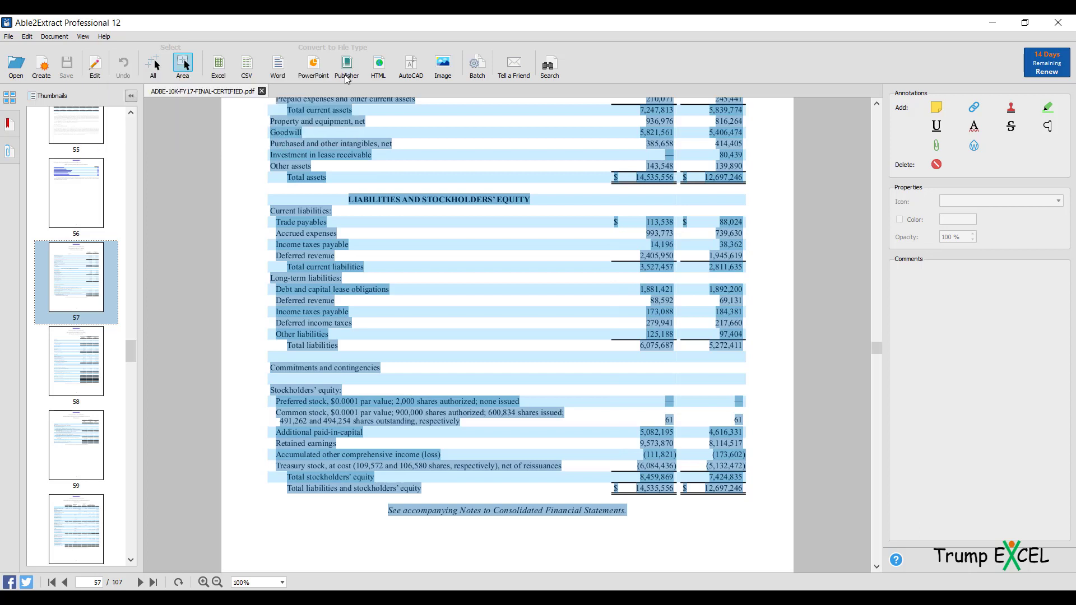
Convert the balance sheet automatically and save it as ADBE-10K-FY17-FINAL-CERTIFIED.xlsx.
left_click(219, 64)
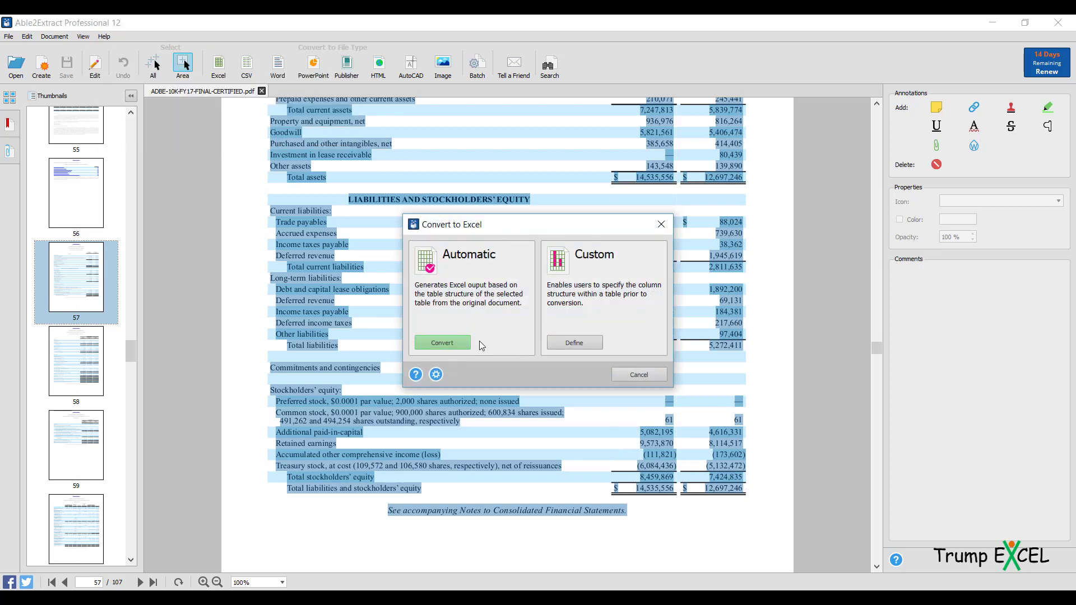
left_click(443, 342)
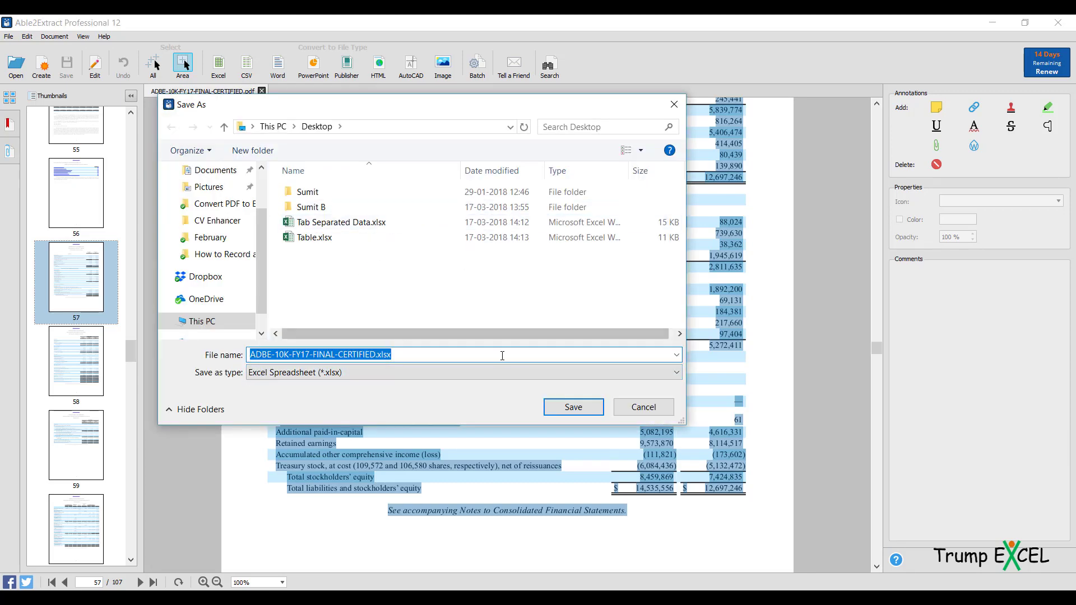
left_click(565, 408)
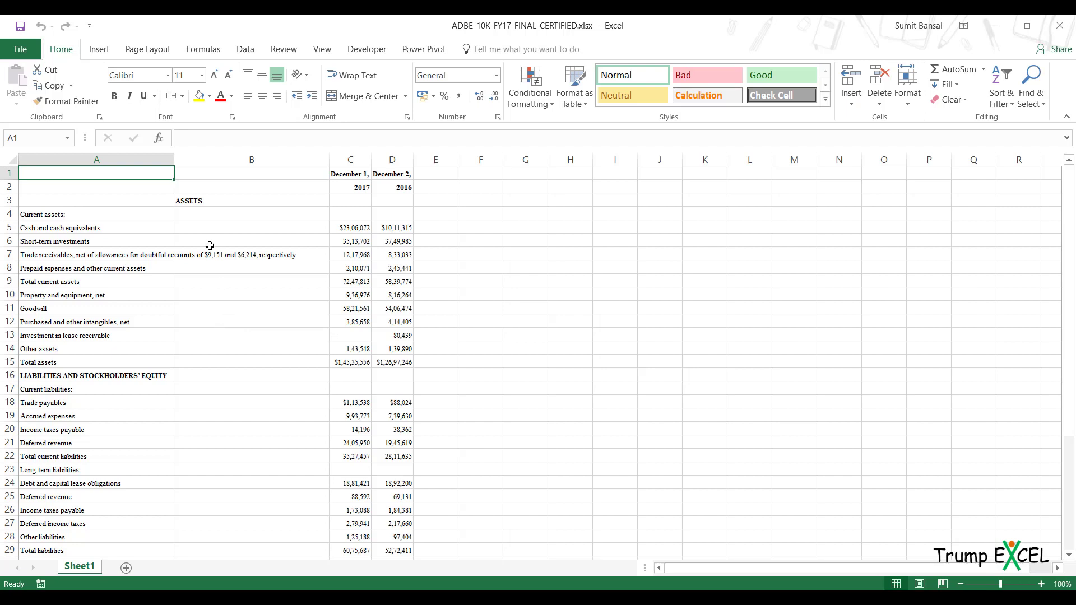
Inspect column A labels and the December 1, 2017 and December 2, 2016 figures in C and D.
scroll(256, 235, "down", 2)
scroll(260, 240, "down", 3)
scroll(343, 214, "up", 5)
left_click(350, 159)
left_click(392, 159)
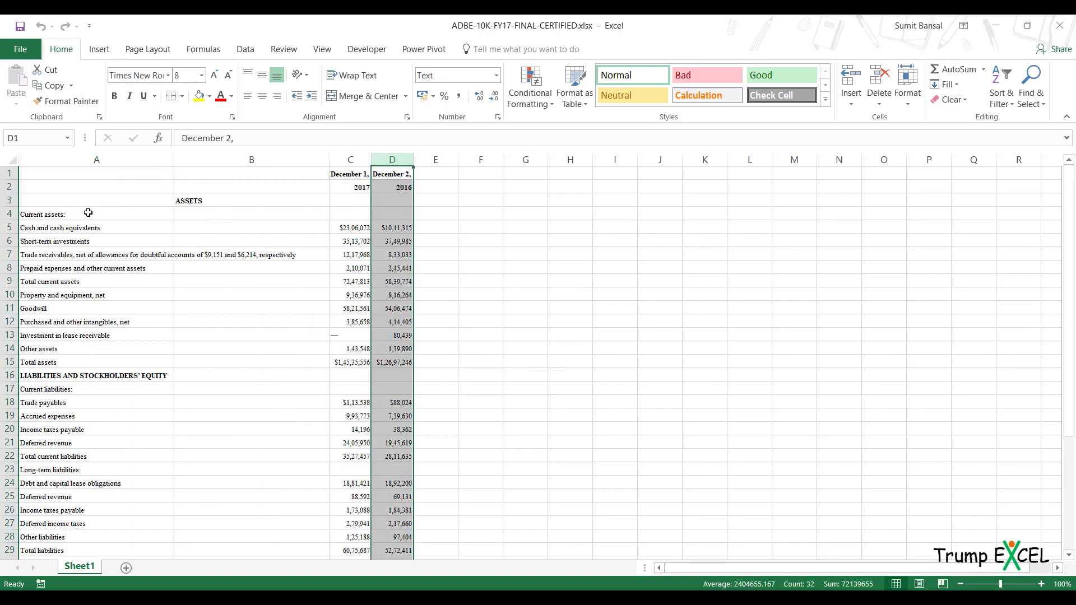
left_click(93, 160)
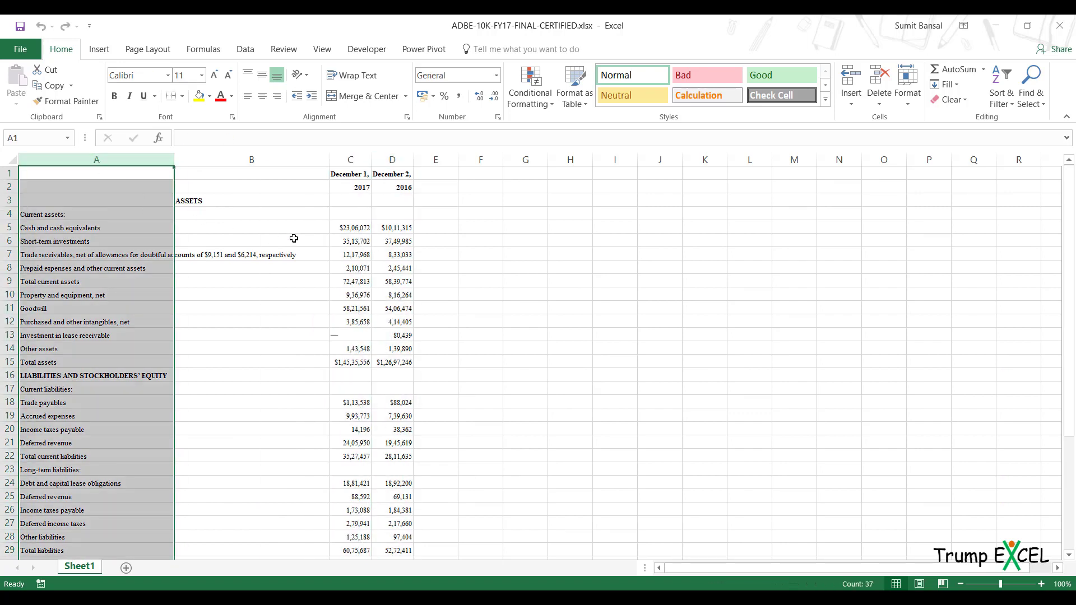
scroll(293, 238, "down", 8)
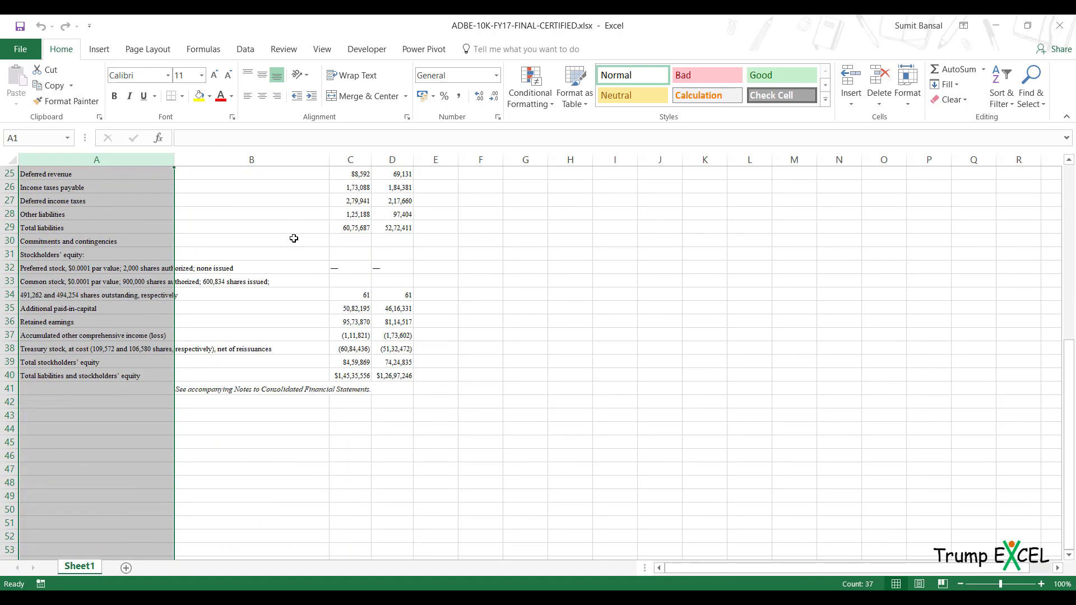
scroll(294, 238, "up", 8)
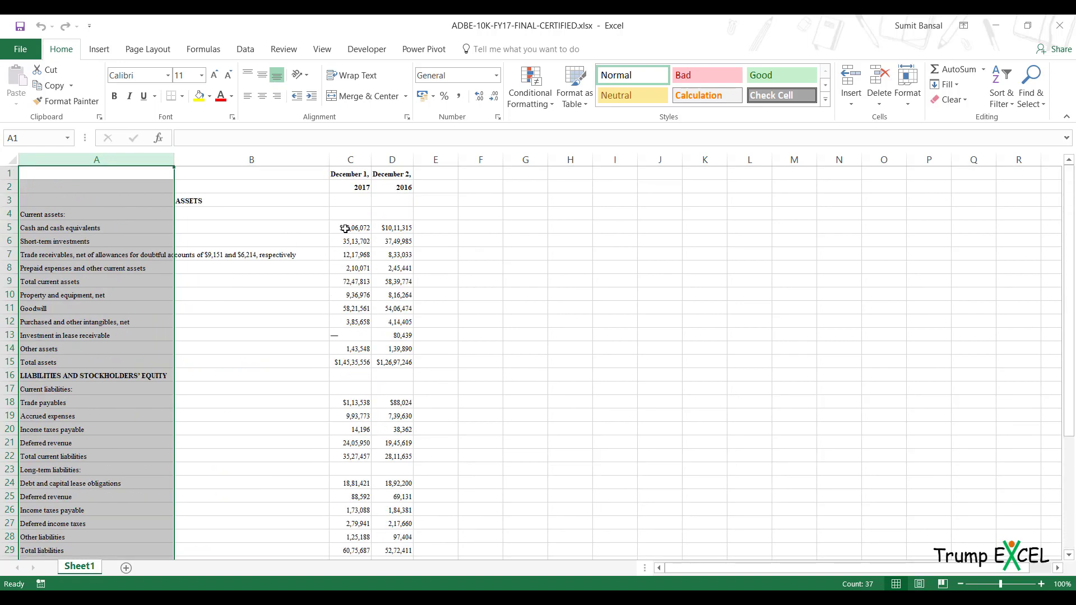
left_click(349, 160)
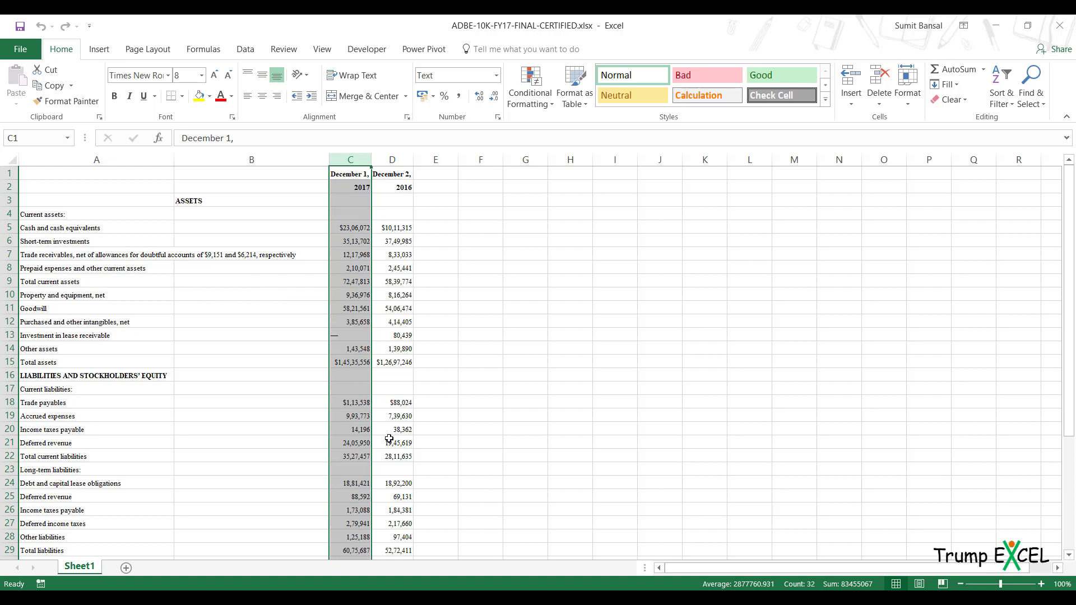
Return to Able2Extract and clear the current selection on the balance sheet page.
key("alt+Tab")
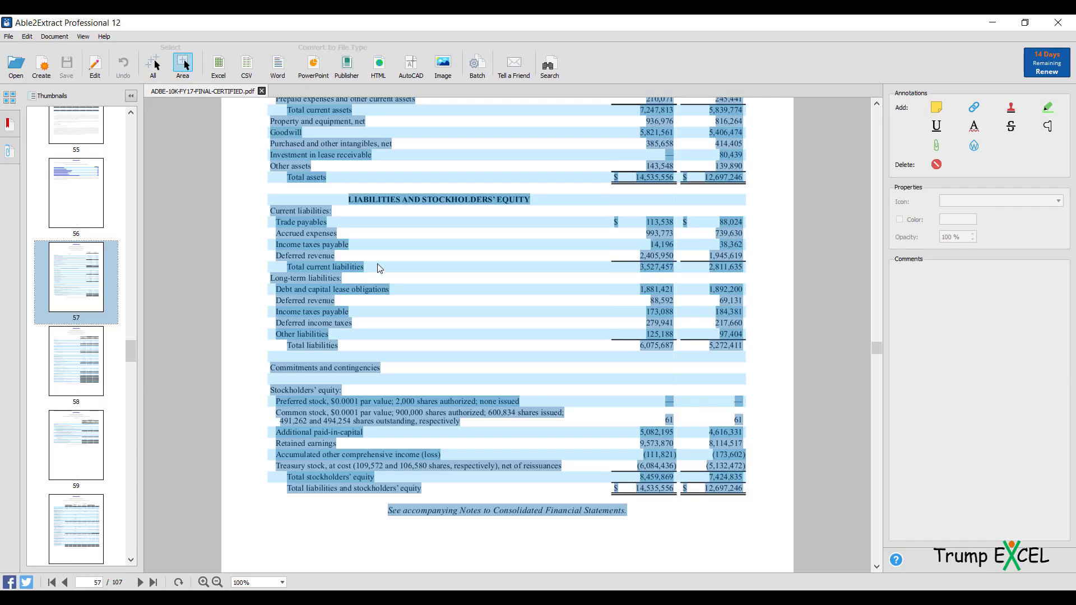
left_click(247, 166)
scroll(253, 173, "up", 1)
scroll(253, 175, "up", 2)
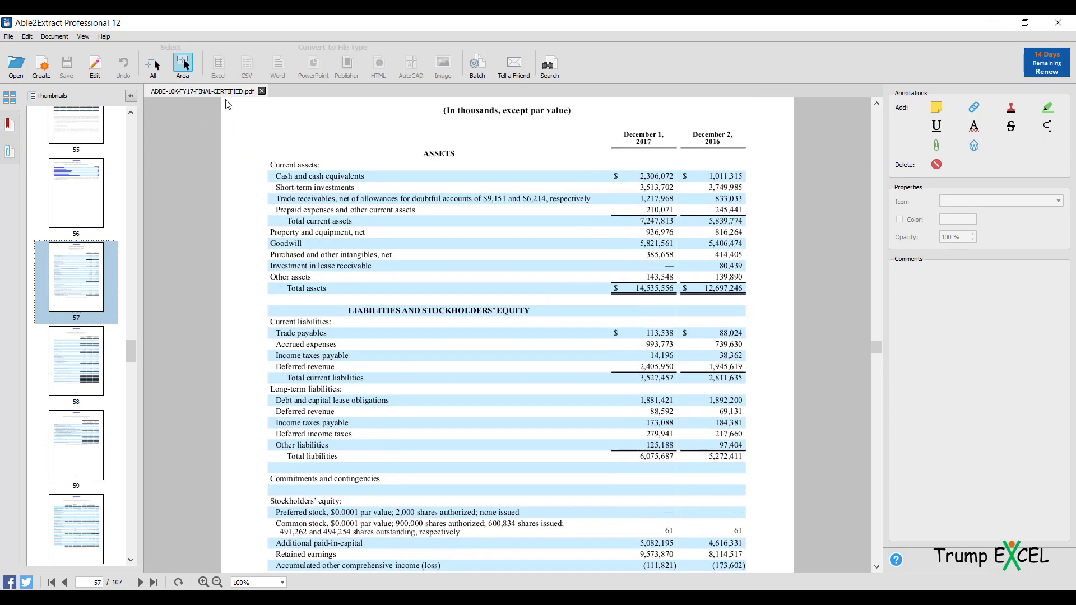
scroll(268, 186, "up", 1)
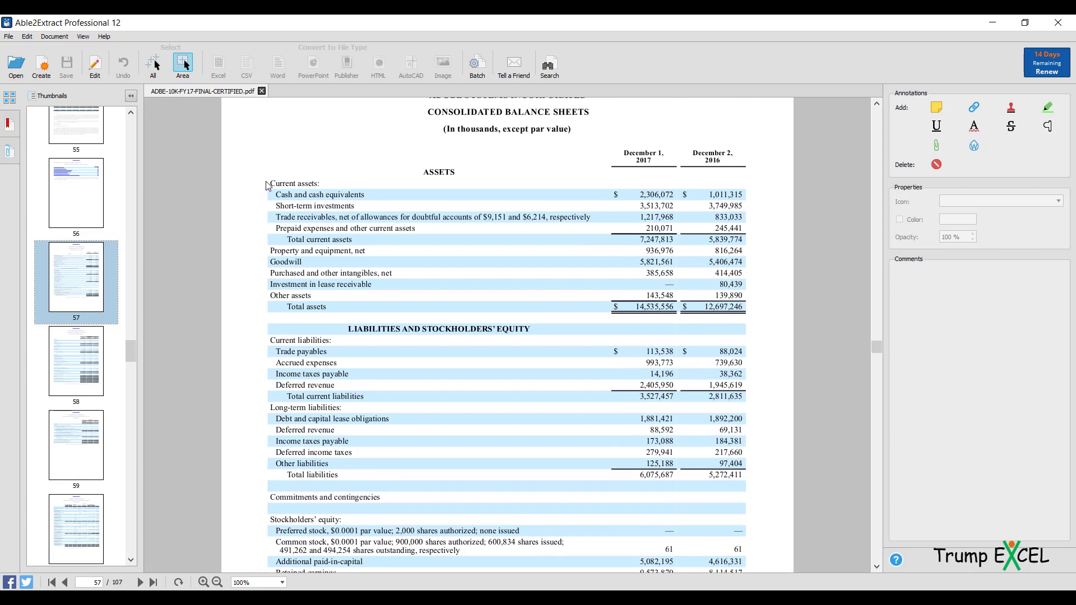
scroll(266, 186, "up", 2)
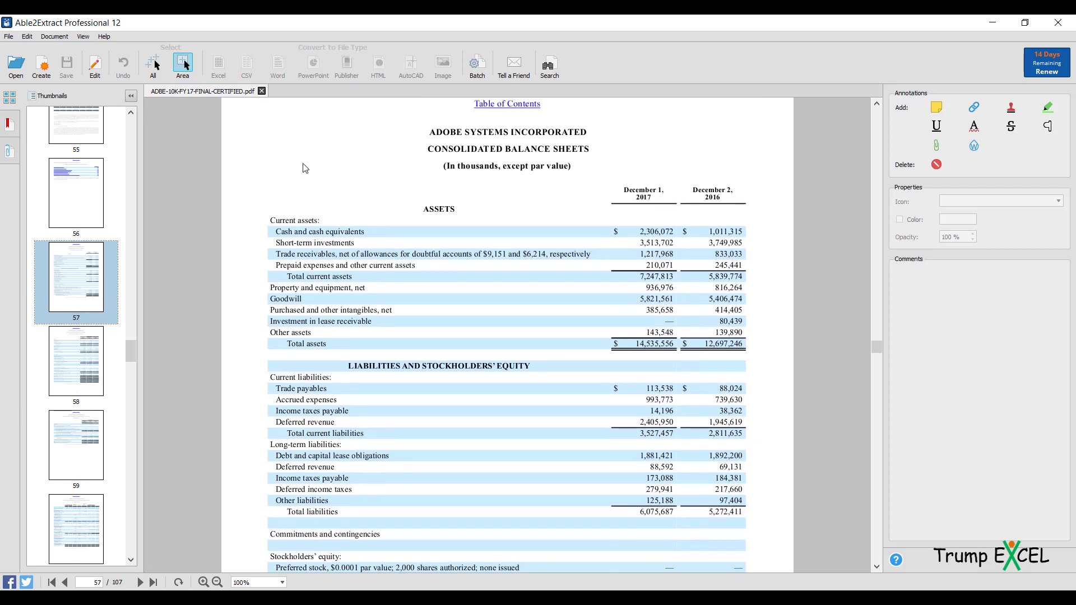
Area-select the whole balance sheet again and show the Automatic/Custom Excel conversion choices.
left_click(181, 66)
left_click_drag(271, 195, 755, 517)
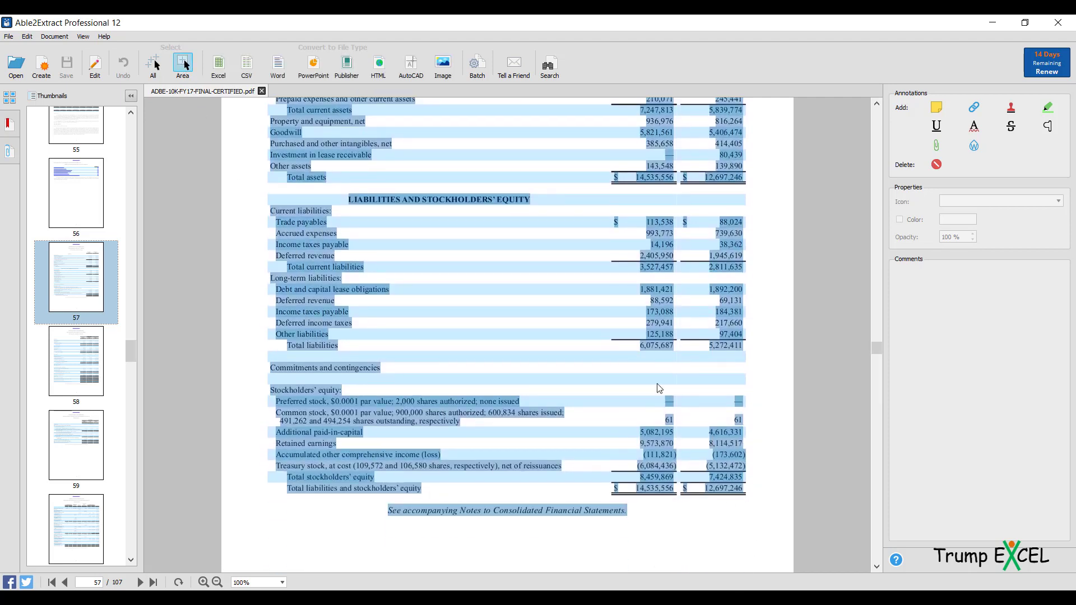
scroll(657, 380, "up", 3)
left_click(219, 64)
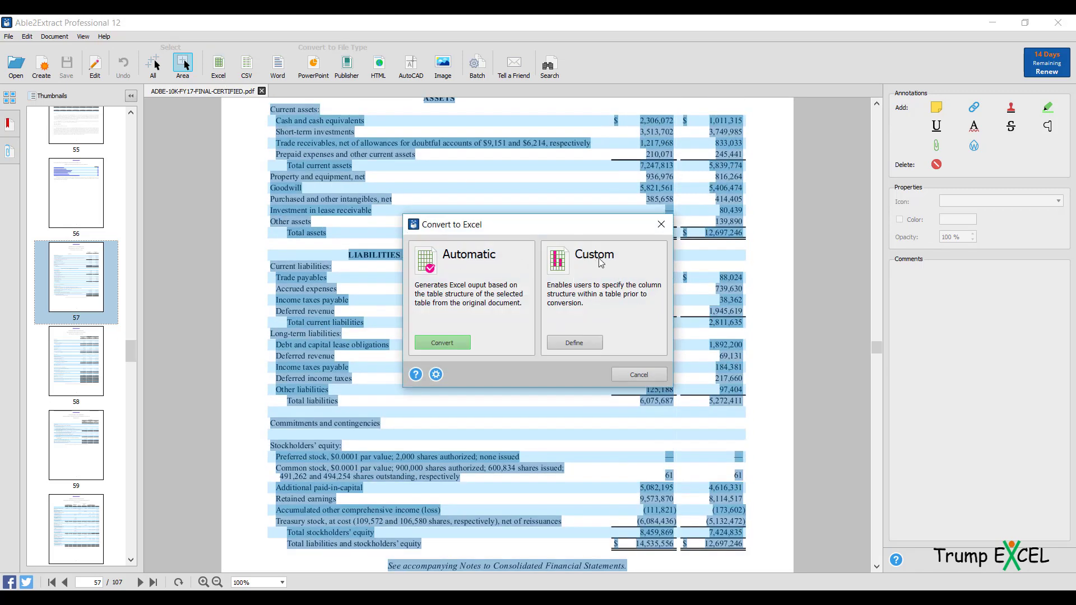
Start a custom column layout and erase two column dividers from the balance sheet.
left_click(574, 345)
scroll(692, 343, "up", 3)
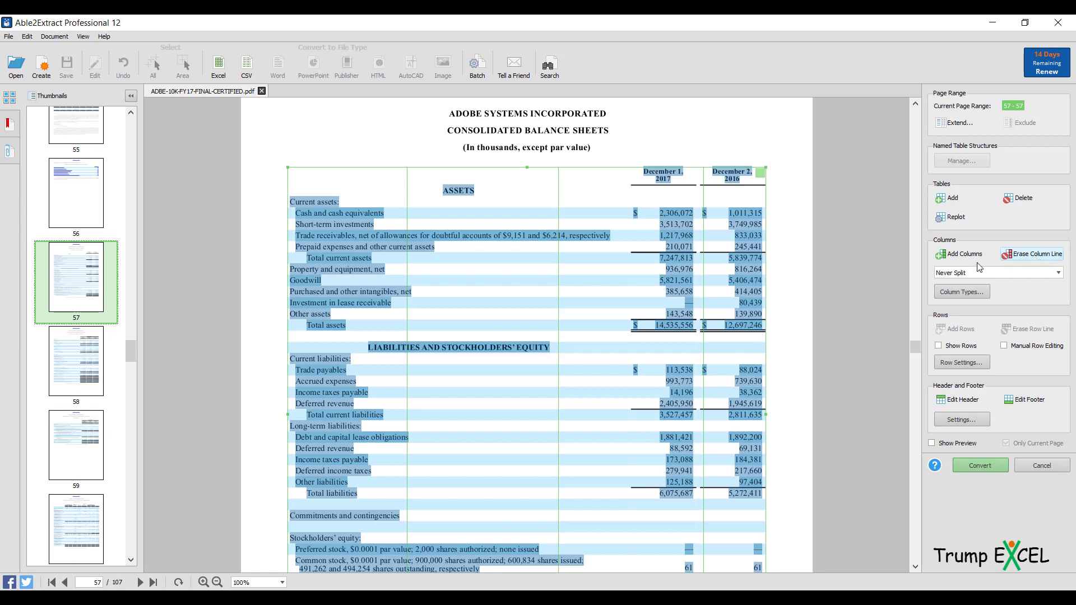
left_click(1038, 258)
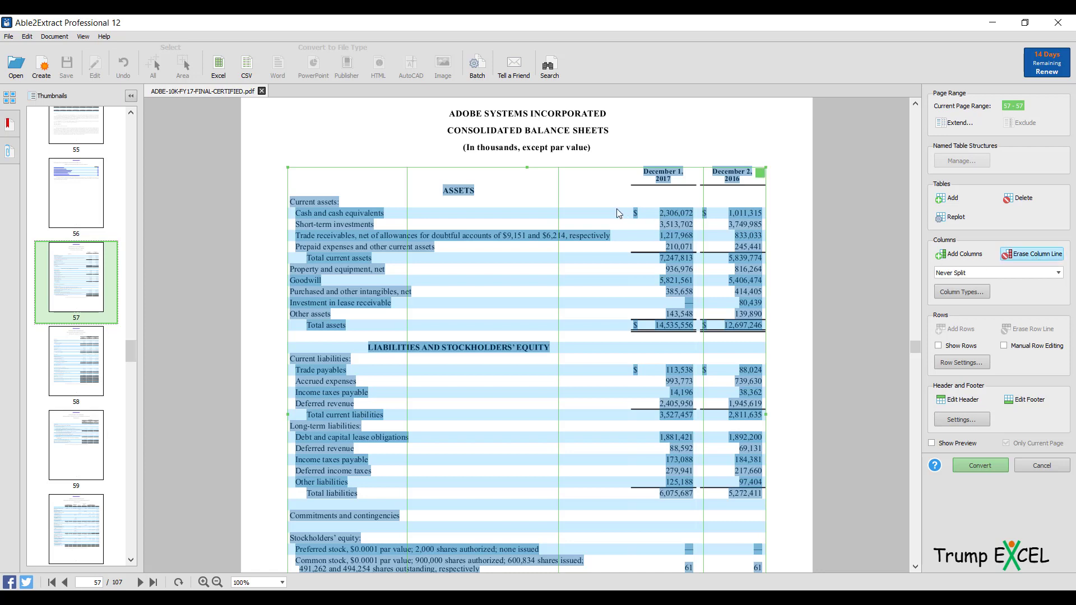
left_click(558, 189)
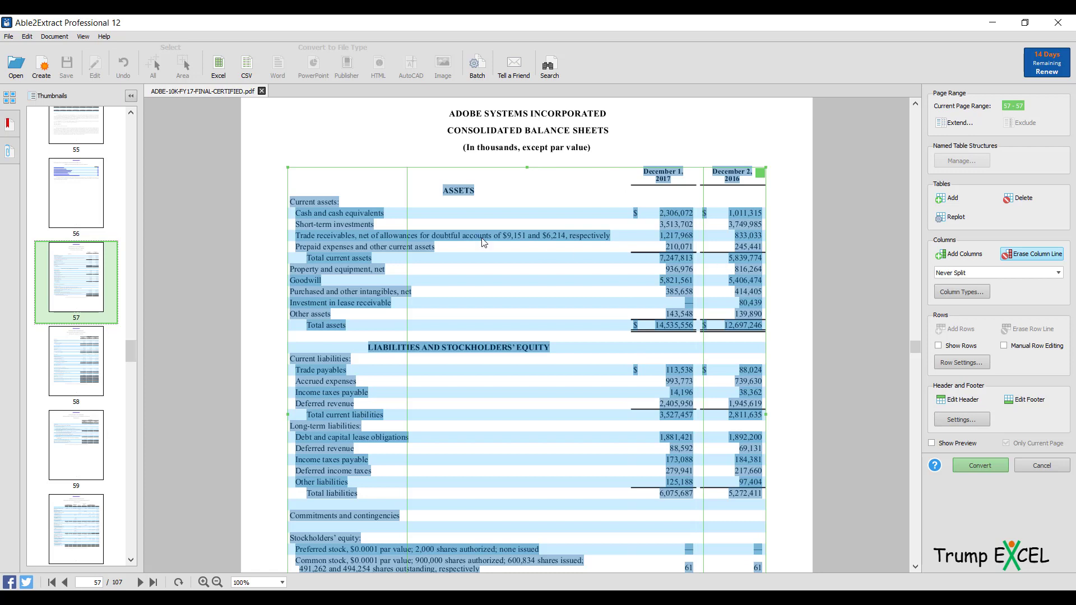
left_click(408, 193)
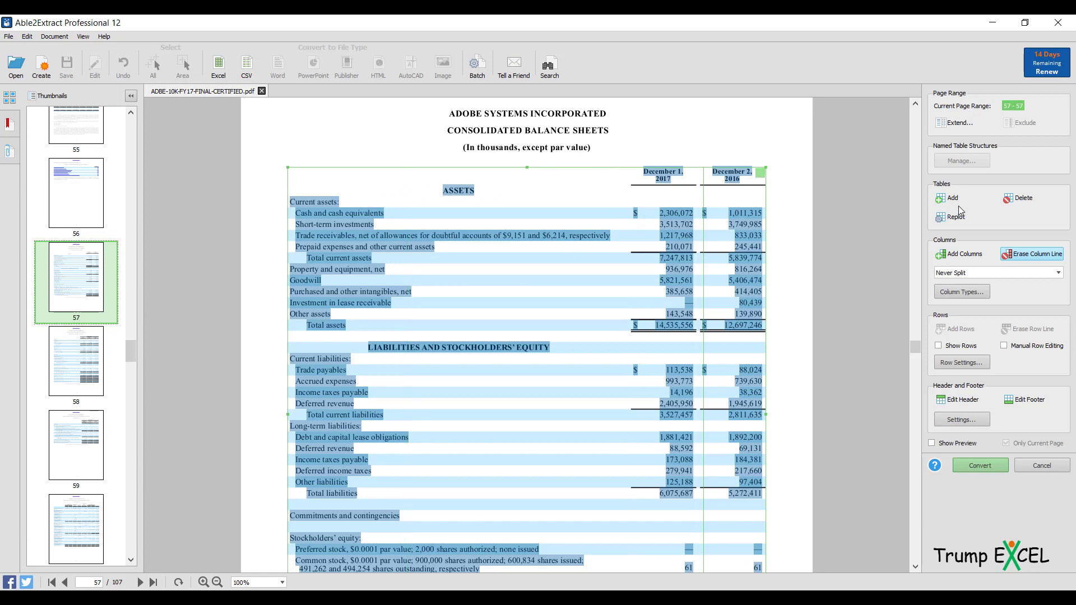
Add three new column dividers across the balance sheet's label area.
left_click(961, 253)
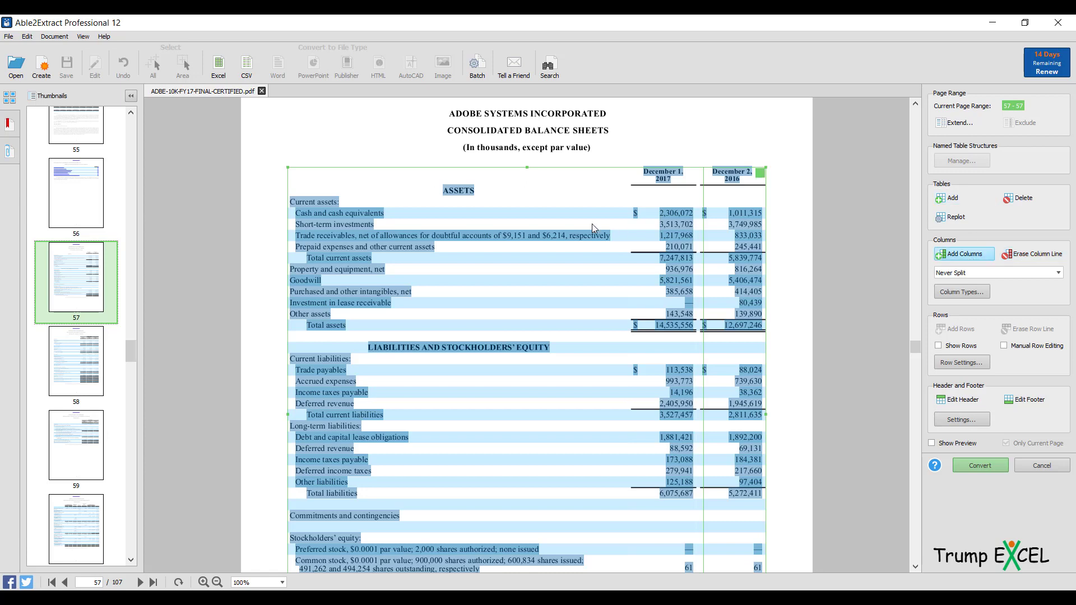
left_click(414, 170)
left_click(498, 177)
left_click(558, 176)
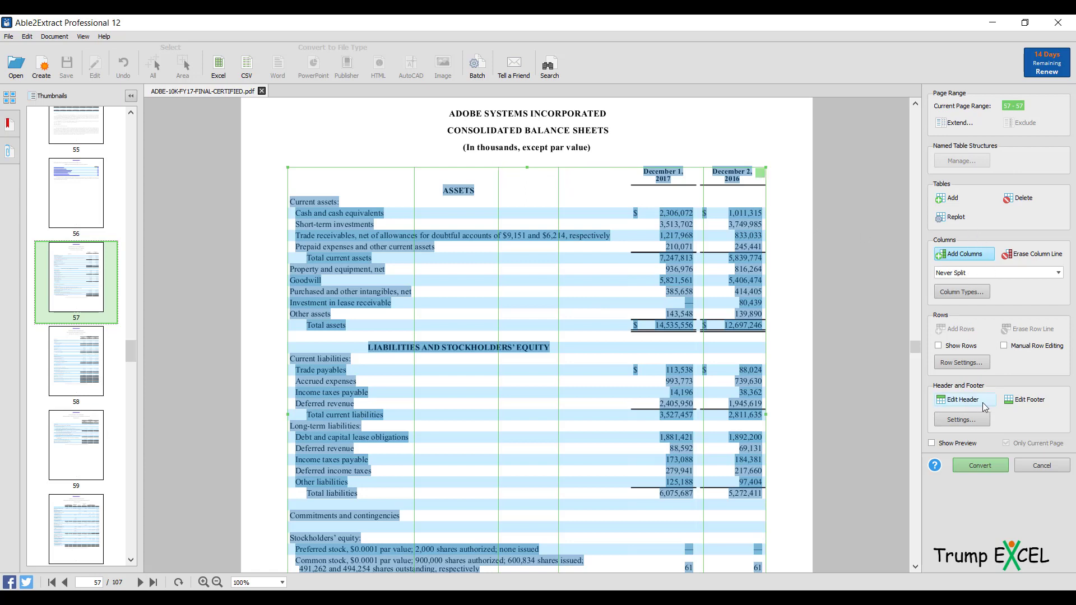
Check the footer area, then extend the header band down past page 57's title lines.
left_click(1023, 405)
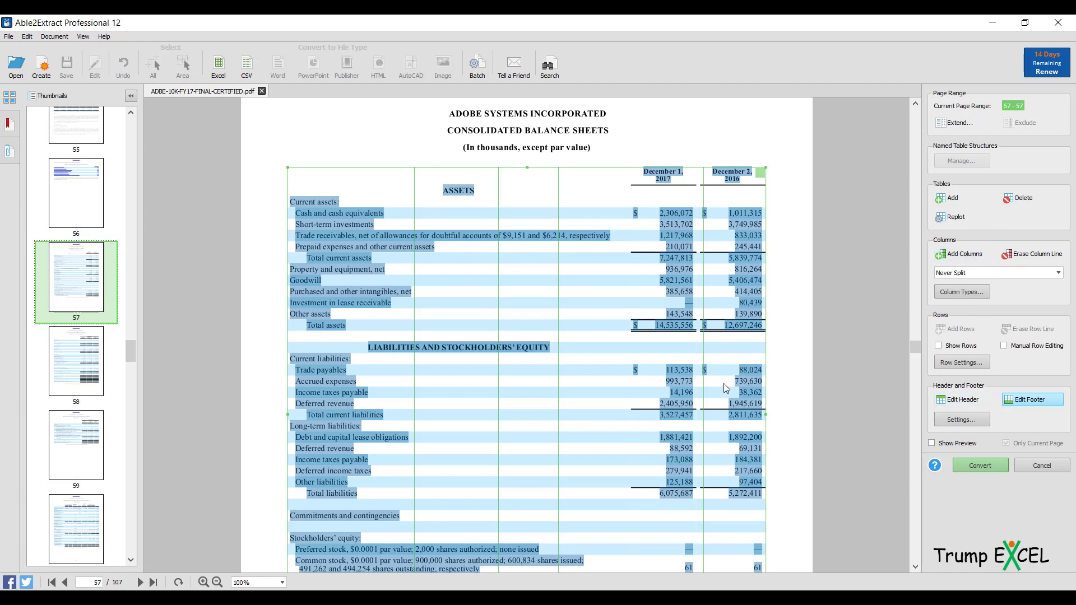
scroll(724, 383, "down", 4)
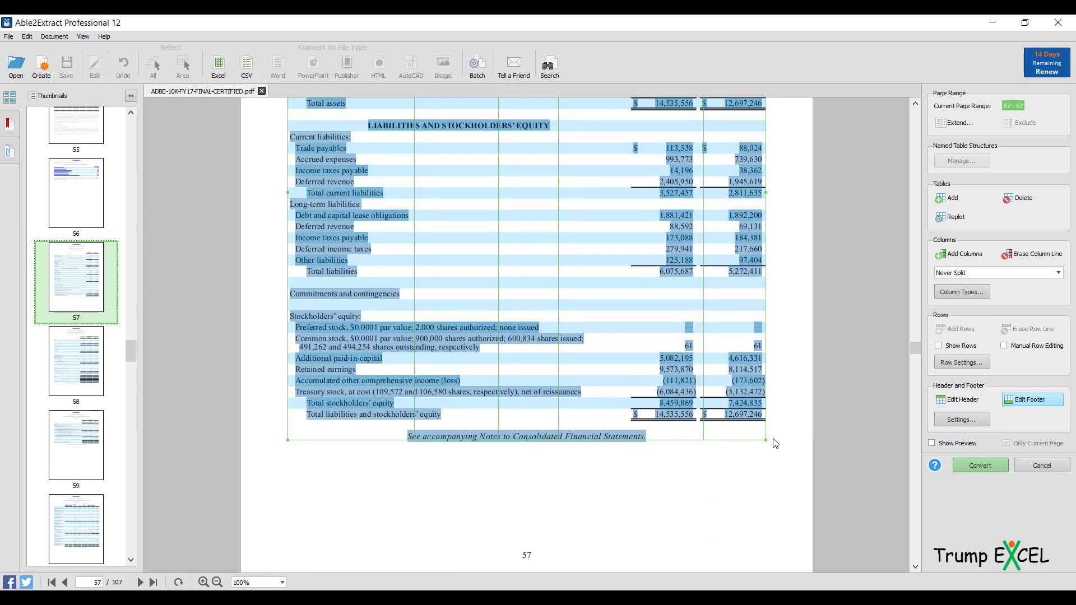
scroll(835, 408, "up", 10)
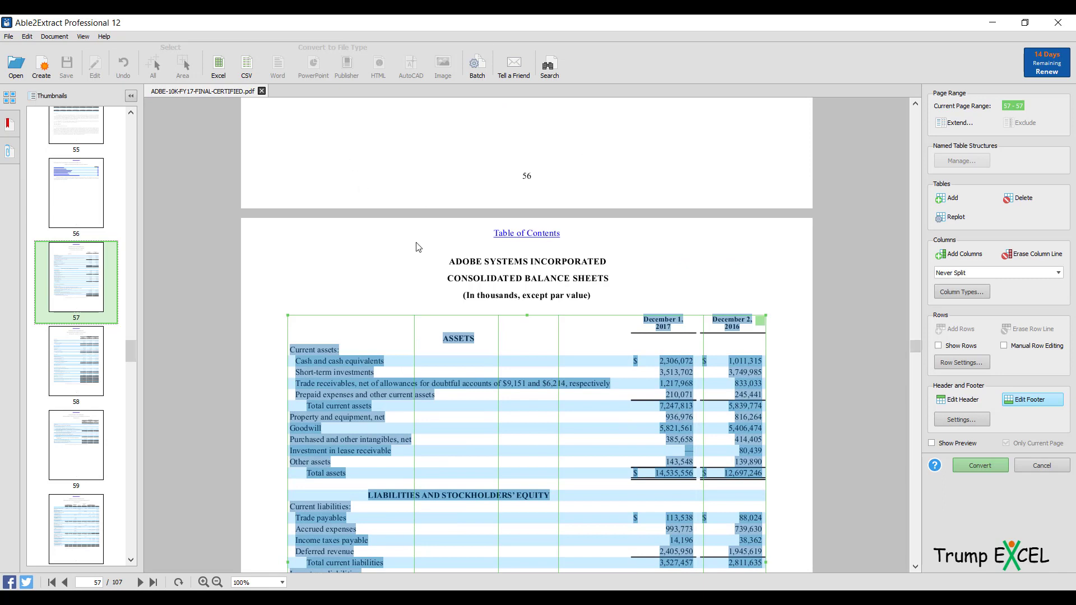
left_click(962, 399)
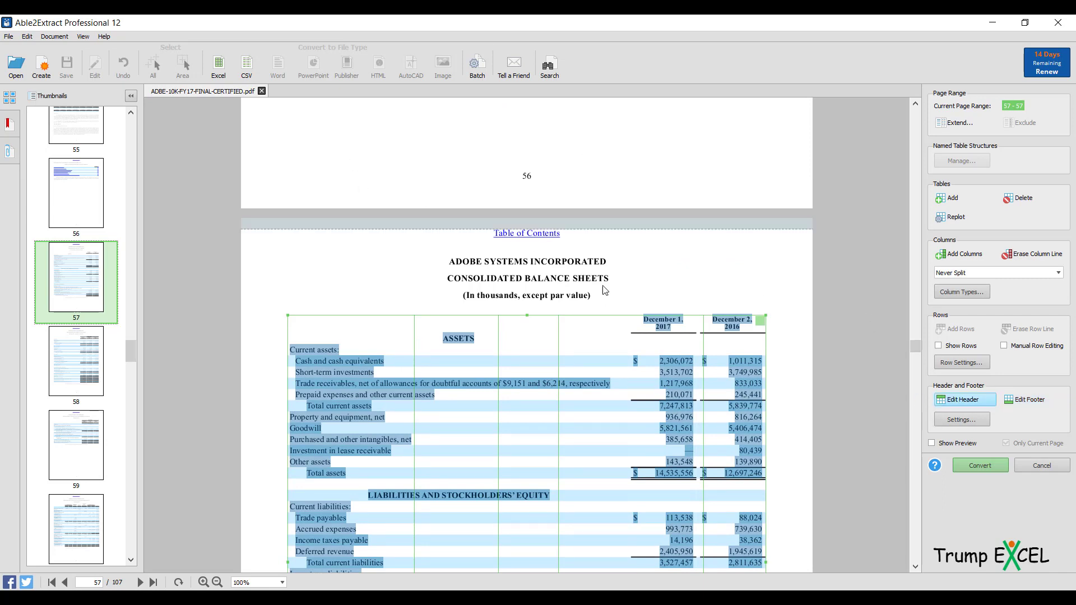
left_click_drag(512, 229, 514, 307)
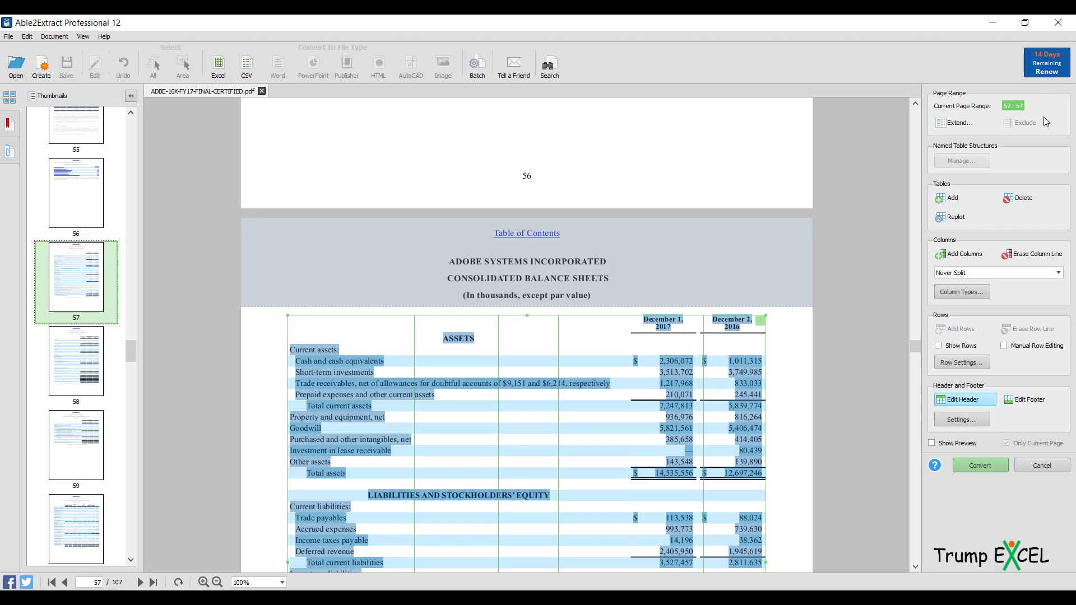
Discard the custom table layout and close the Convert to Excel choices without converting.
left_click(1056, 467)
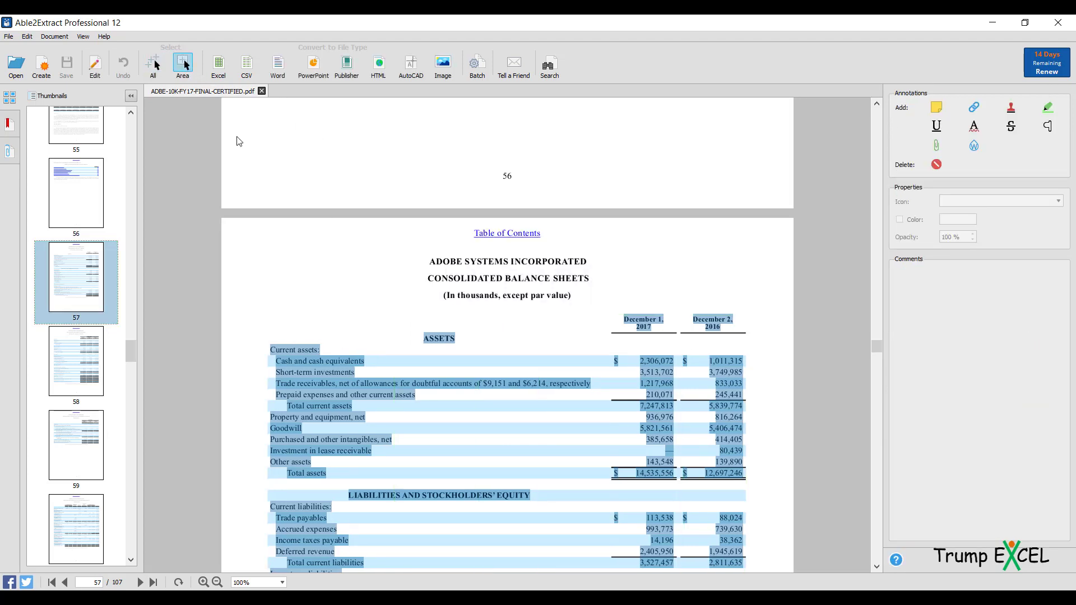
left_click(218, 65)
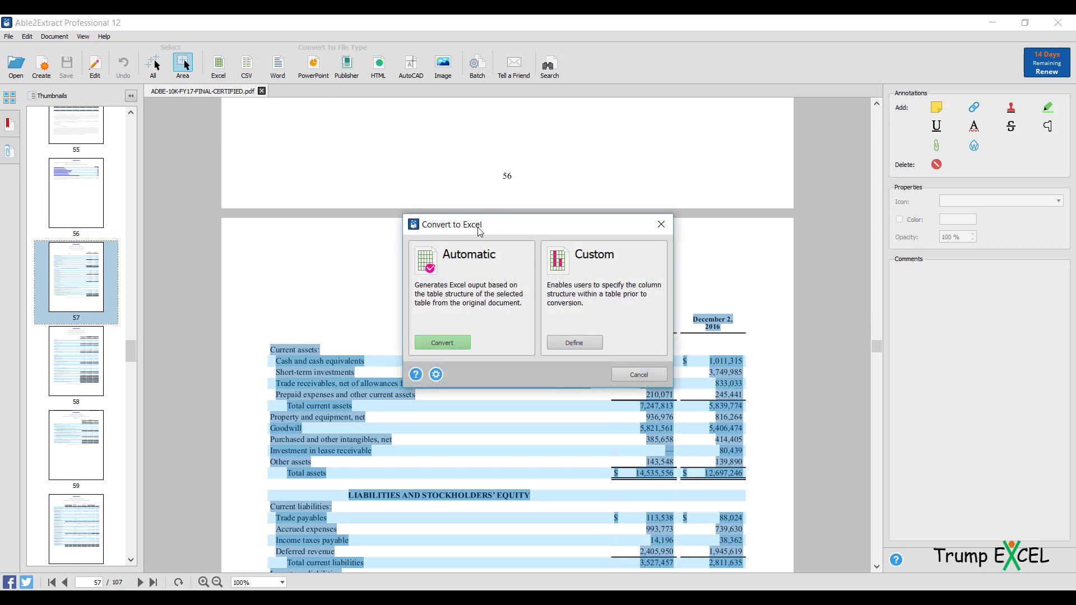
left_click_drag(479, 230, 658, 135)
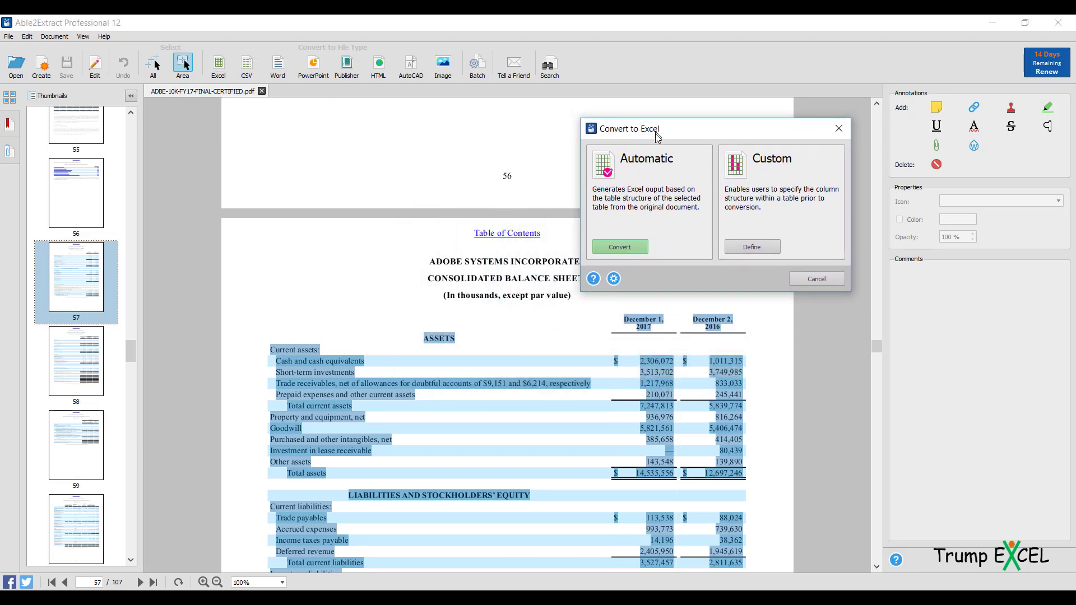
left_click(846, 130)
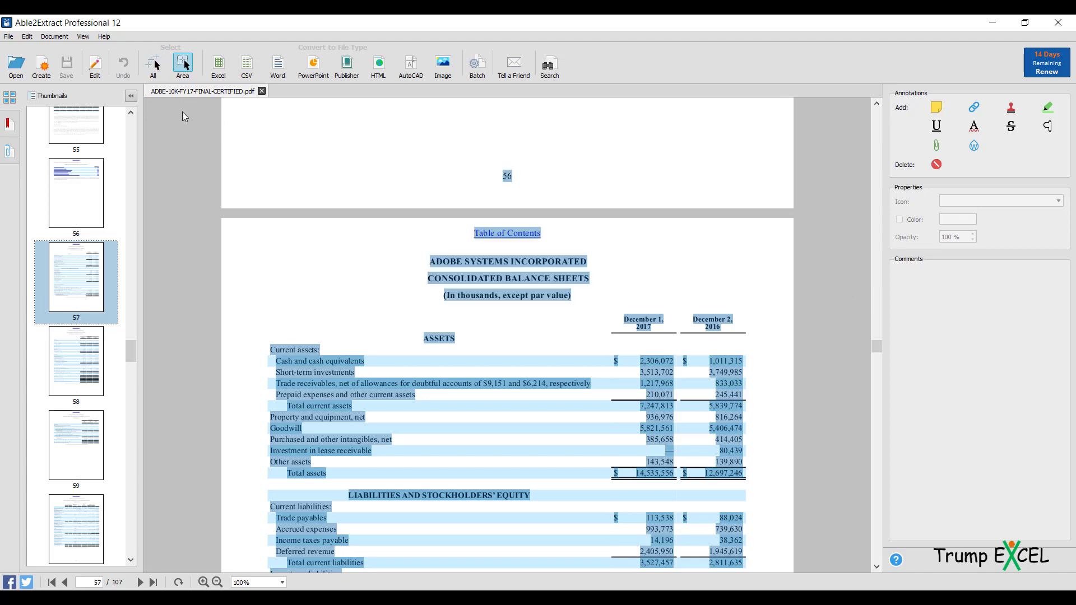
Select all of the document's content and scroll to check the highlight.
left_click(153, 65)
left_click(329, 291)
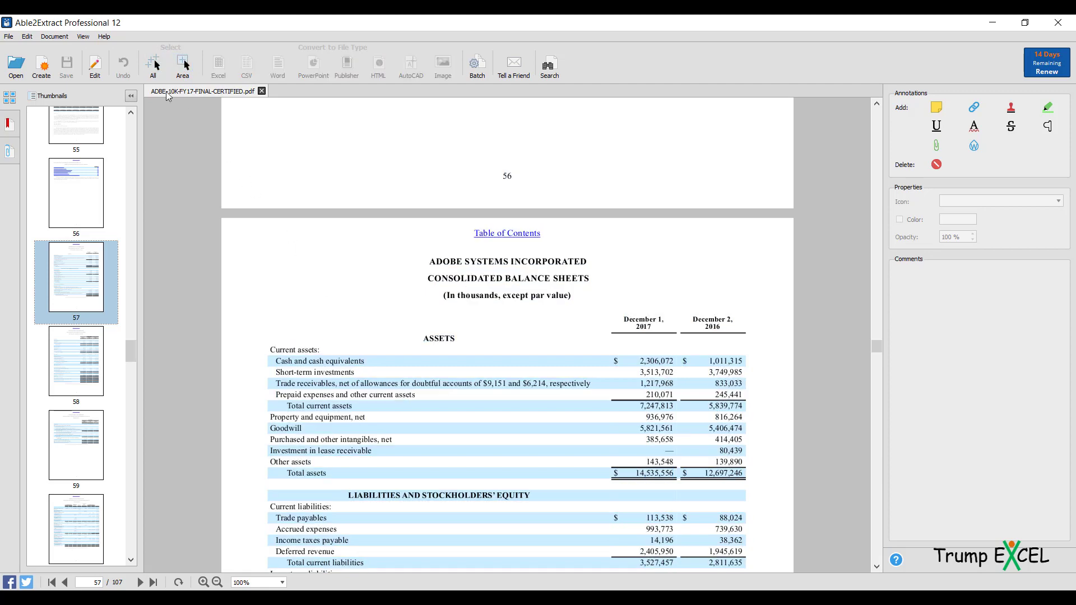
left_click(153, 64)
scroll(373, 294, "up", 3)
scroll(375, 297, "up", 15)
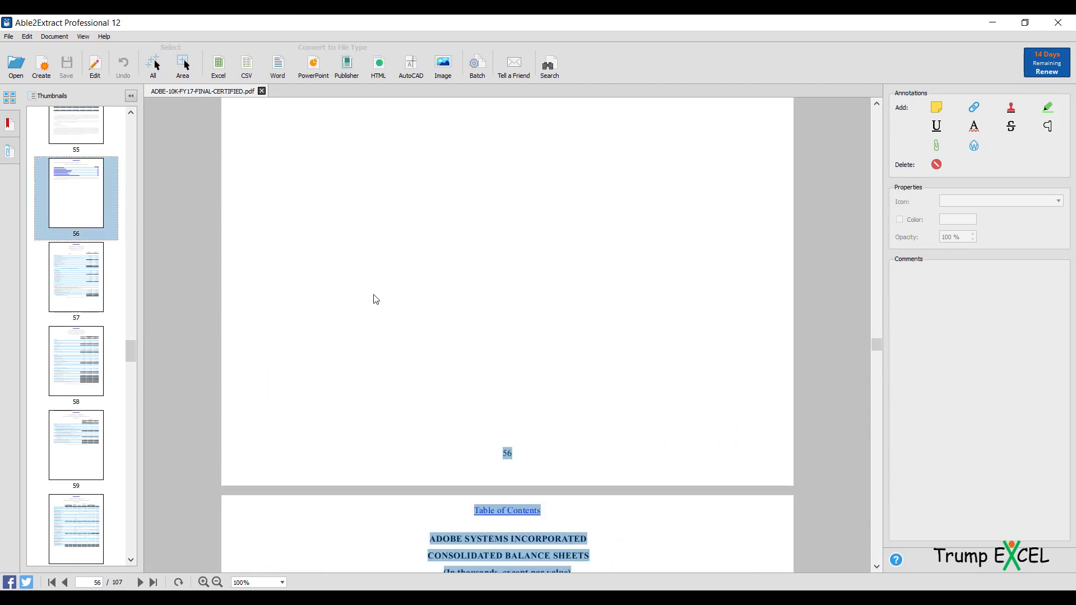
scroll(375, 300, "down", 15)
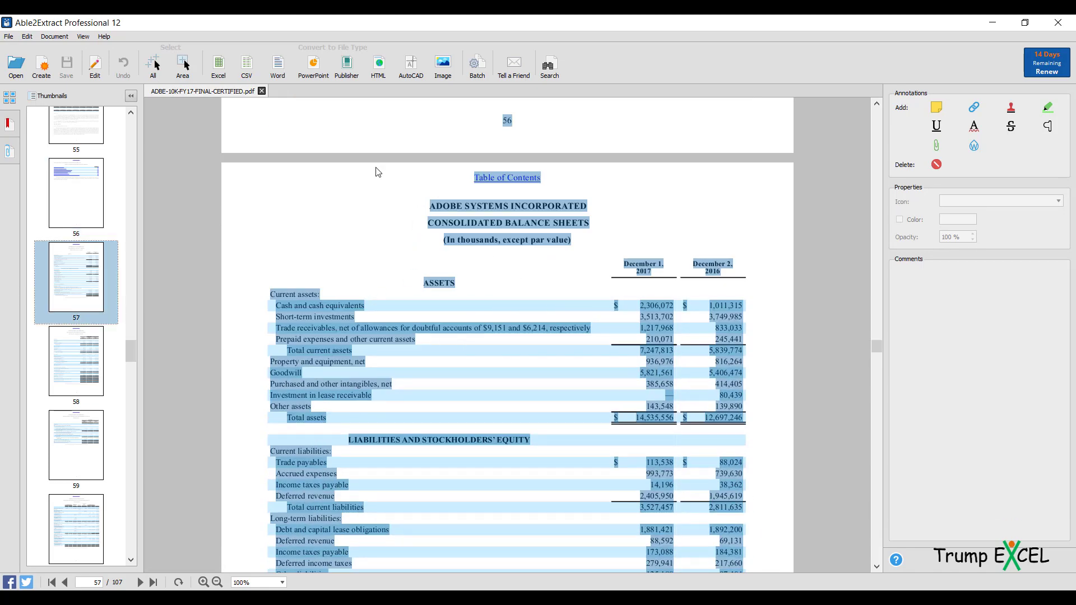
Set the Excel conversion to Full Analysis with Extract Tables Only and accept the settings.
left_click(219, 63)
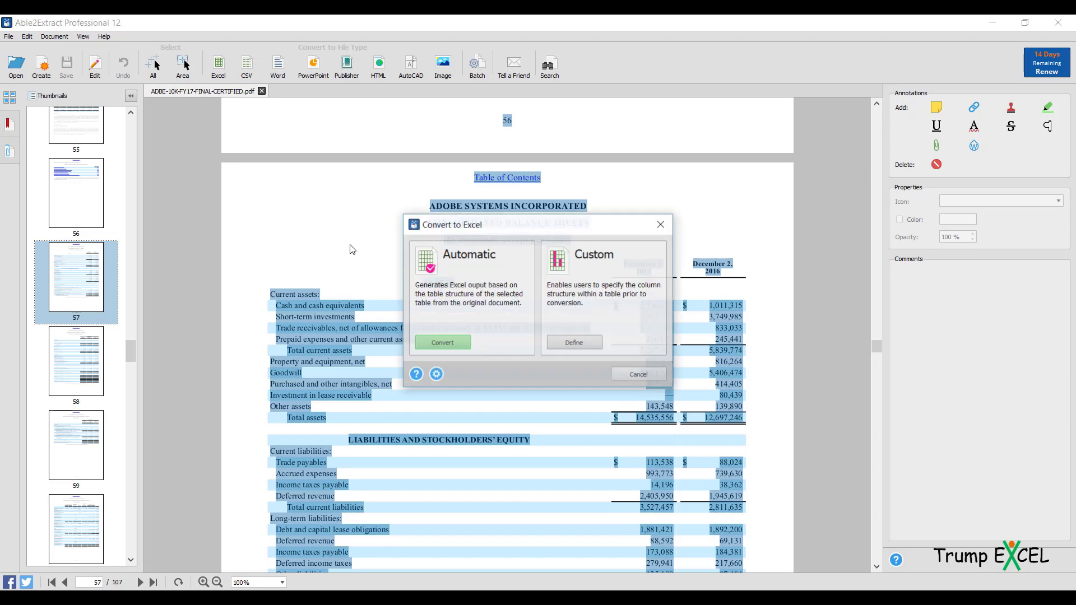
left_click(437, 375)
left_click_drag(482, 236, 517, 123)
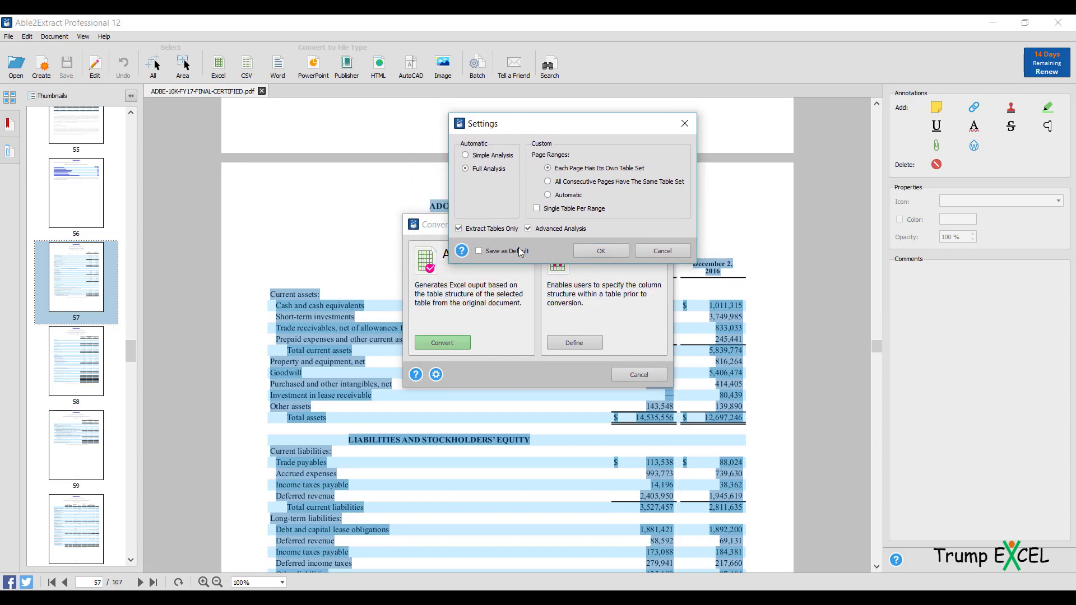
left_click(599, 253)
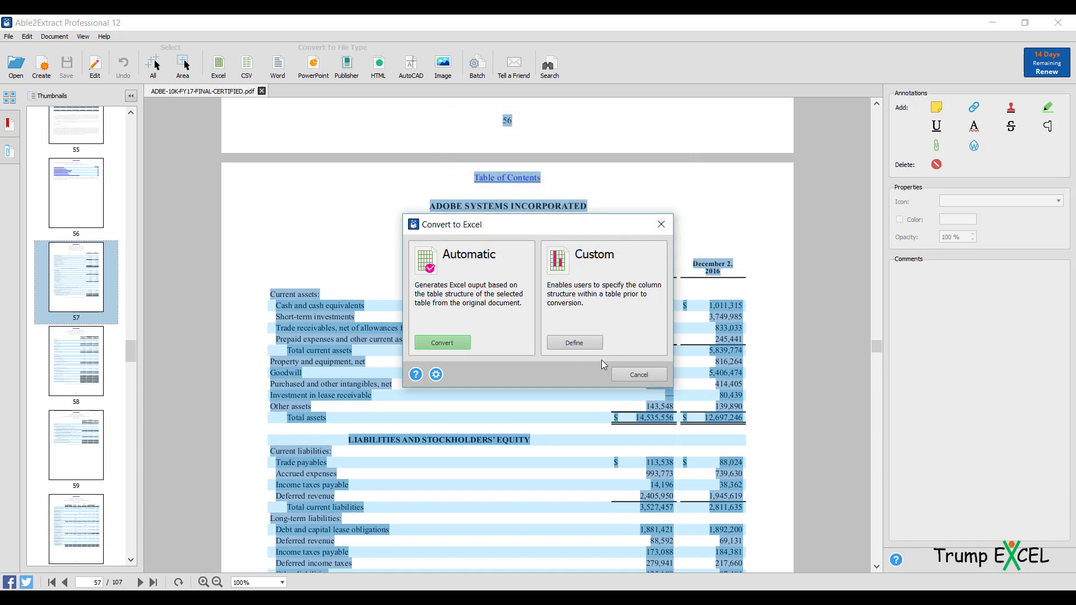
Run the automatic conversion and, after the overwrite fails, save as ADBE-10K-FY17-FINAL-CERTIFIED_tables.xlsx.
left_click(456, 342)
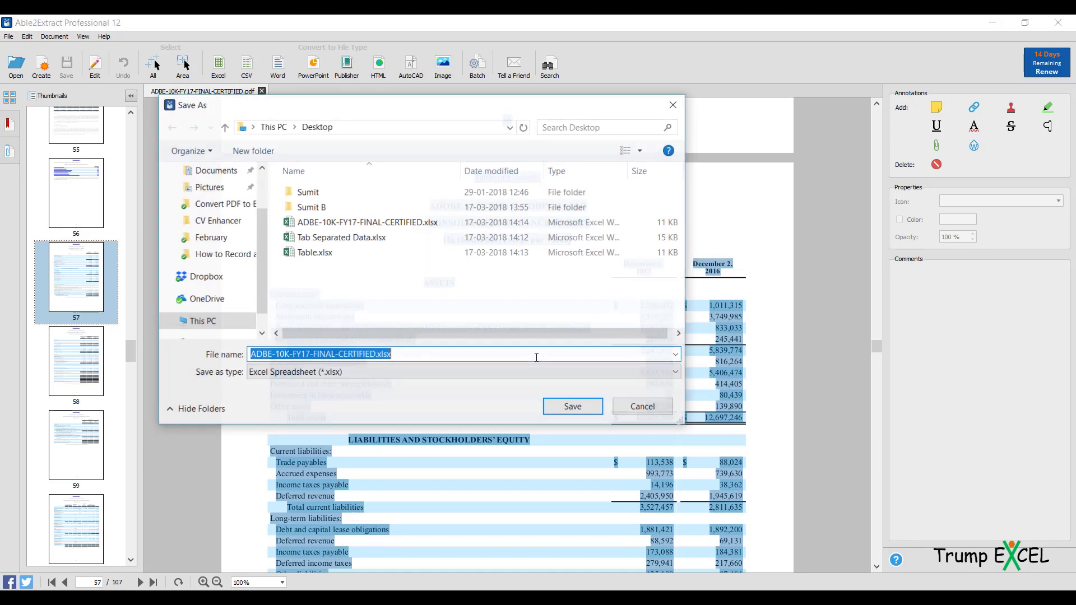
left_click(576, 411)
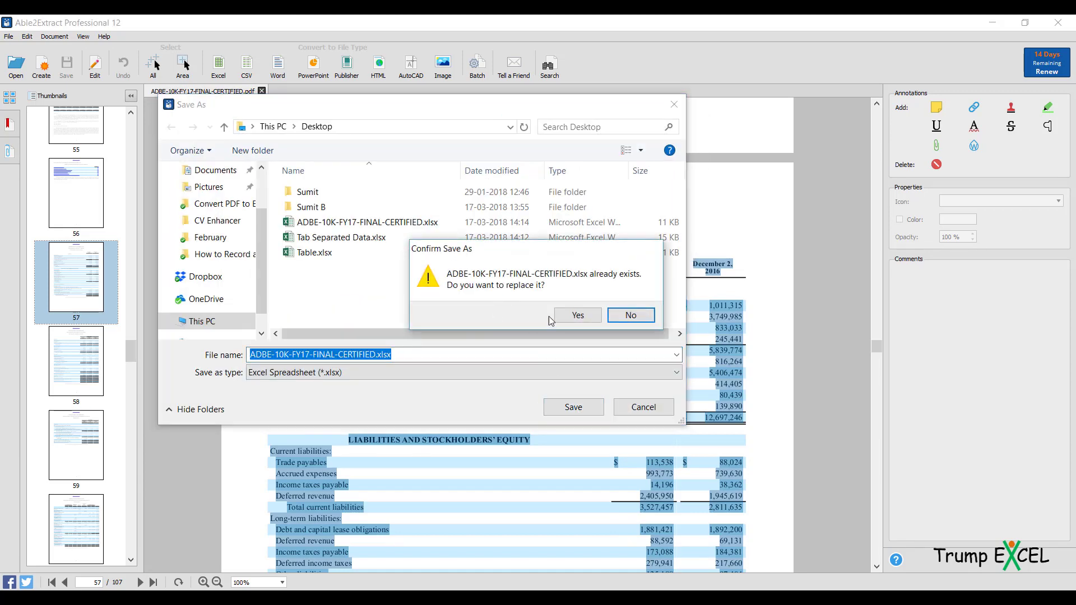
left_click(571, 318)
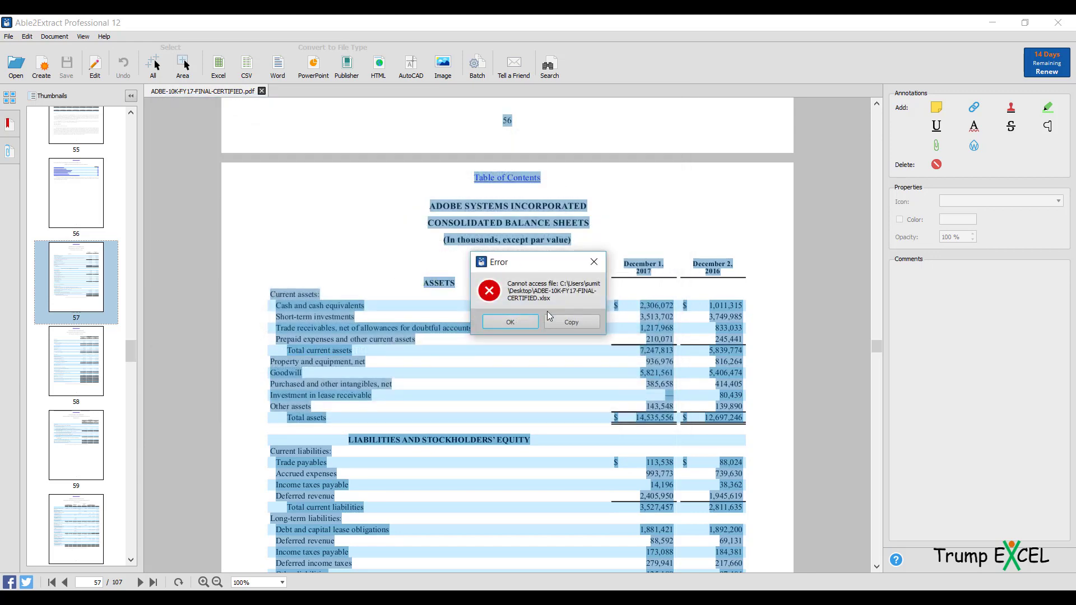
left_click(594, 262)
left_click(432, 357)
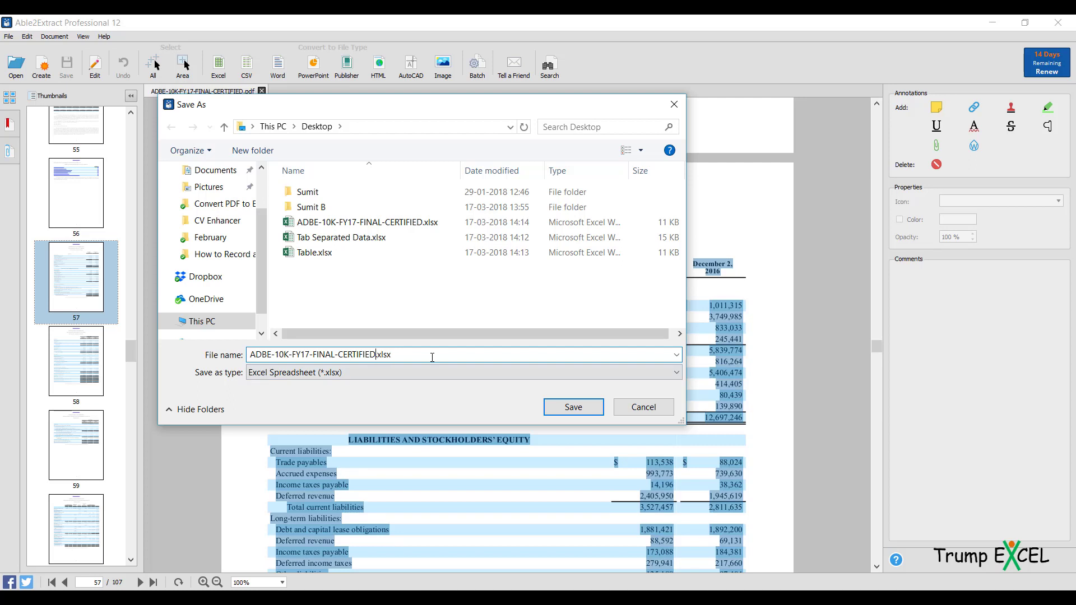
type("_tables")
left_click(573, 407)
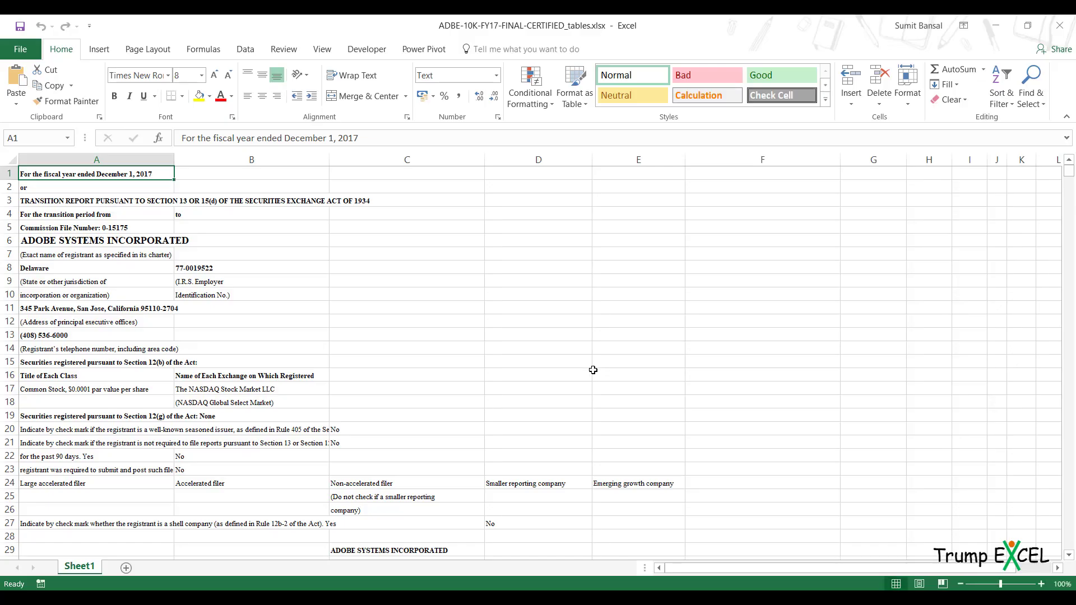
scroll(451, 243, "down", 1)
scroll(451, 243, "down", 20)
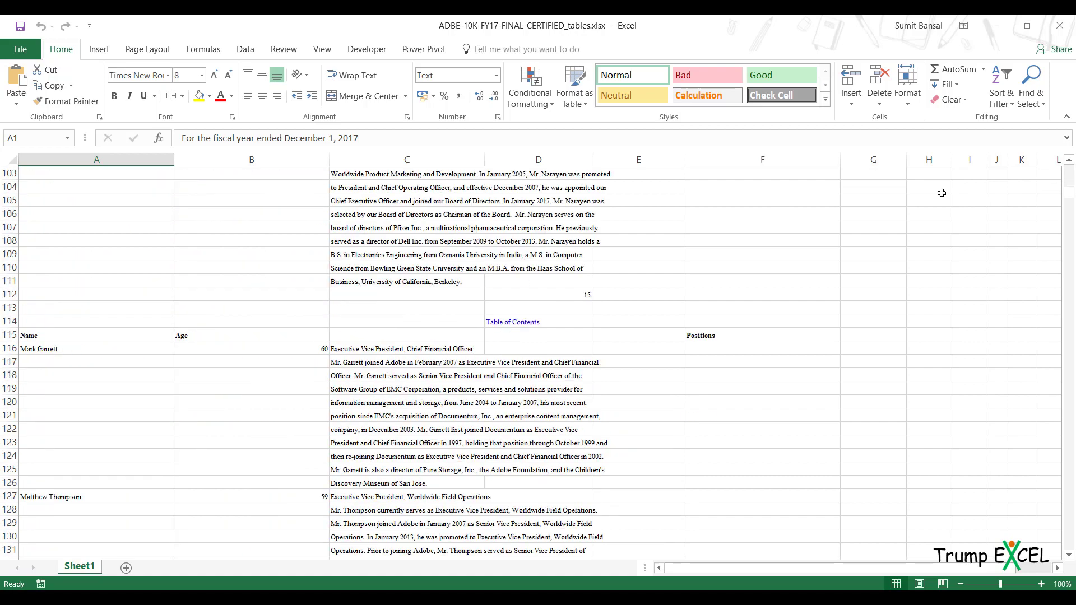
left_click_drag(1070, 193, 1071, 188)
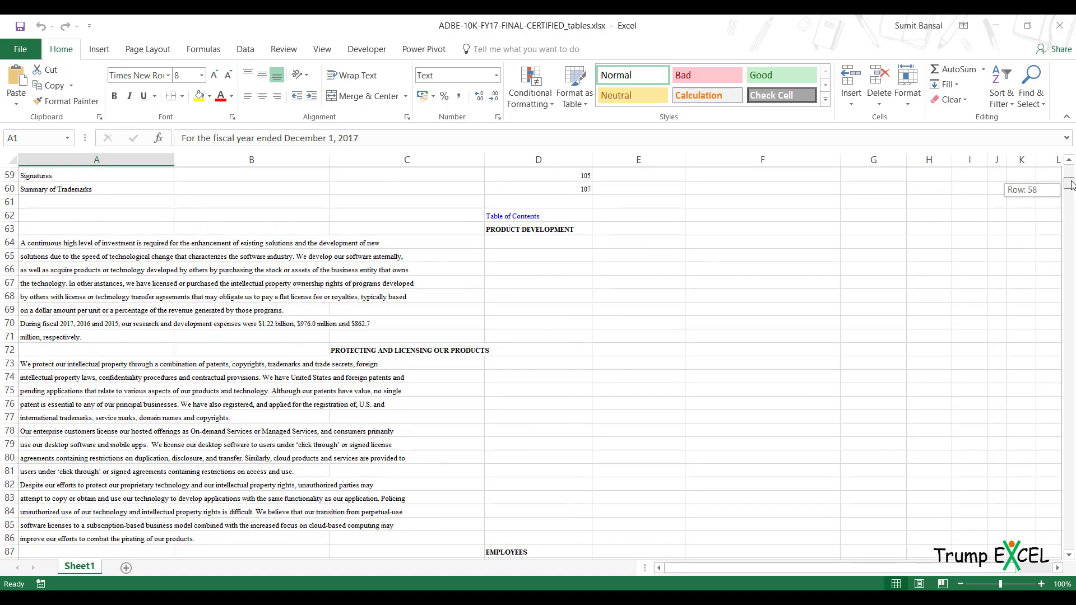
mouse_move(1070, 185)
left_mouse_down()
mouse_move(1069, 543)
mouse_move(1071, 169)
left_mouse_up()
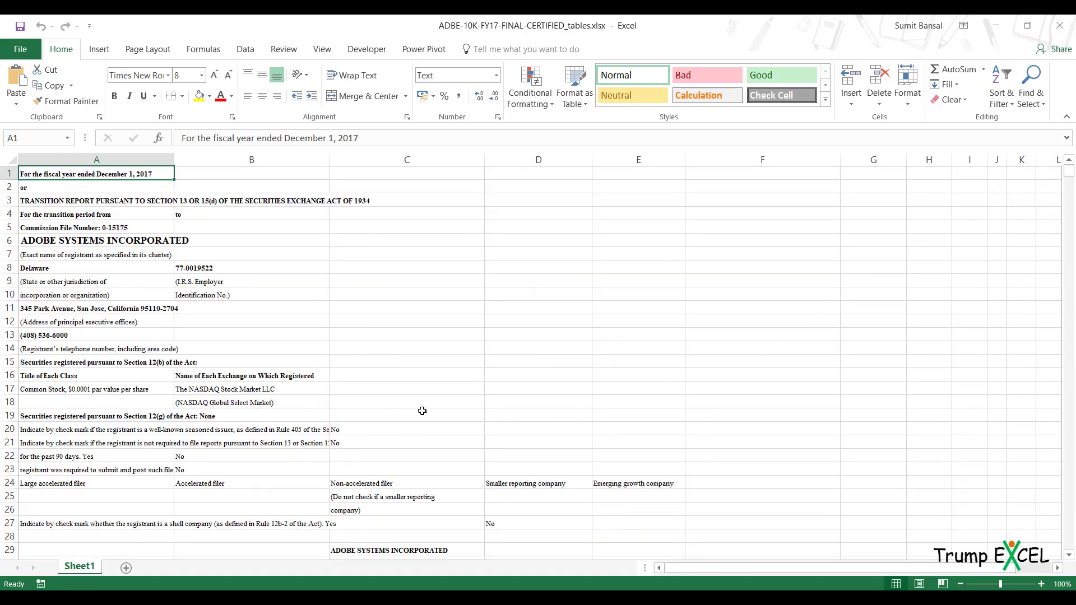
scroll(422, 409, "down", 5)
scroll(423, 409, "down", 1)
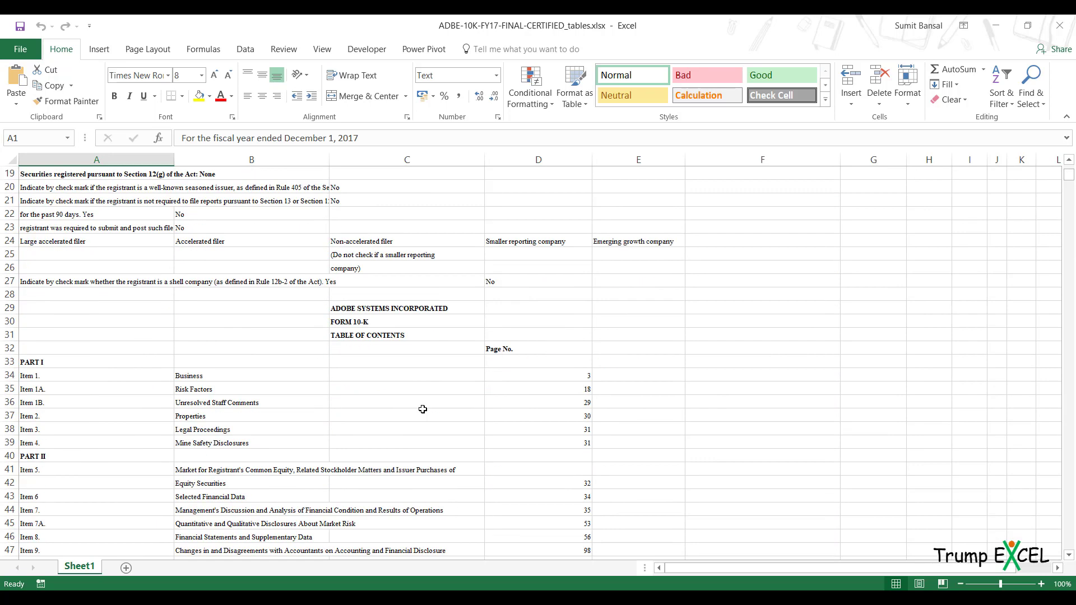
scroll(422, 409, "up", 6)
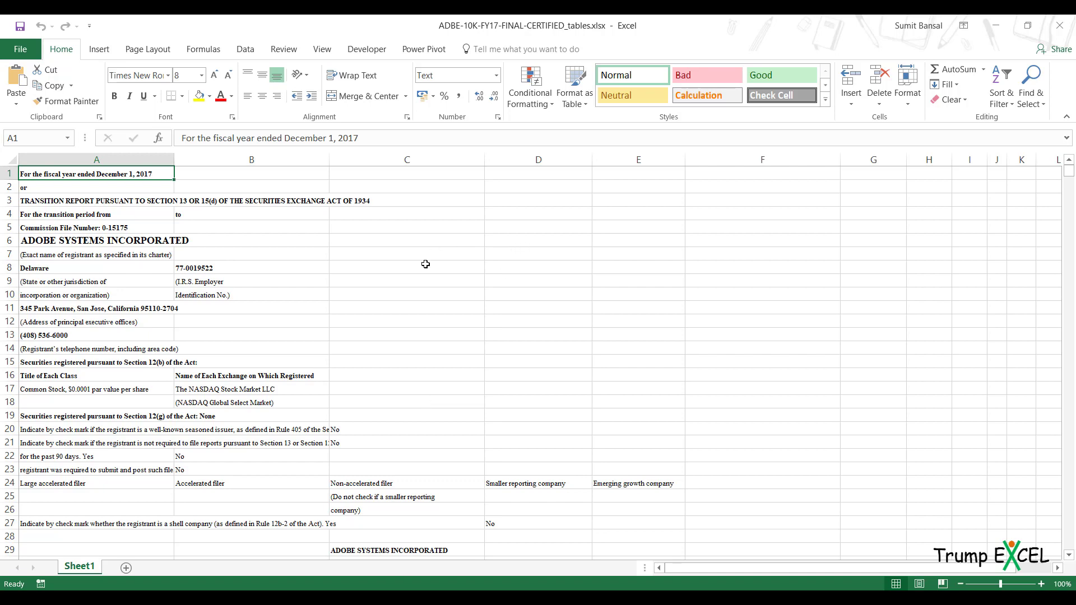
Scroll Sheet1 down to rows 25–53 to show the Table of Contents with page numbers.
scroll(425, 264, "down", 4)
scroll(426, 264, "down", 4)
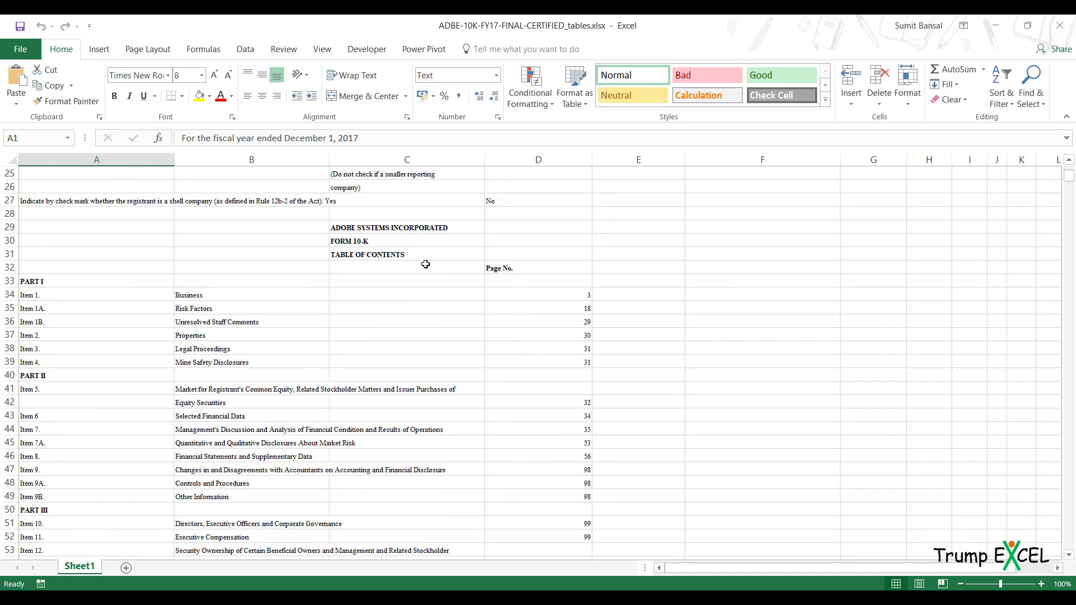